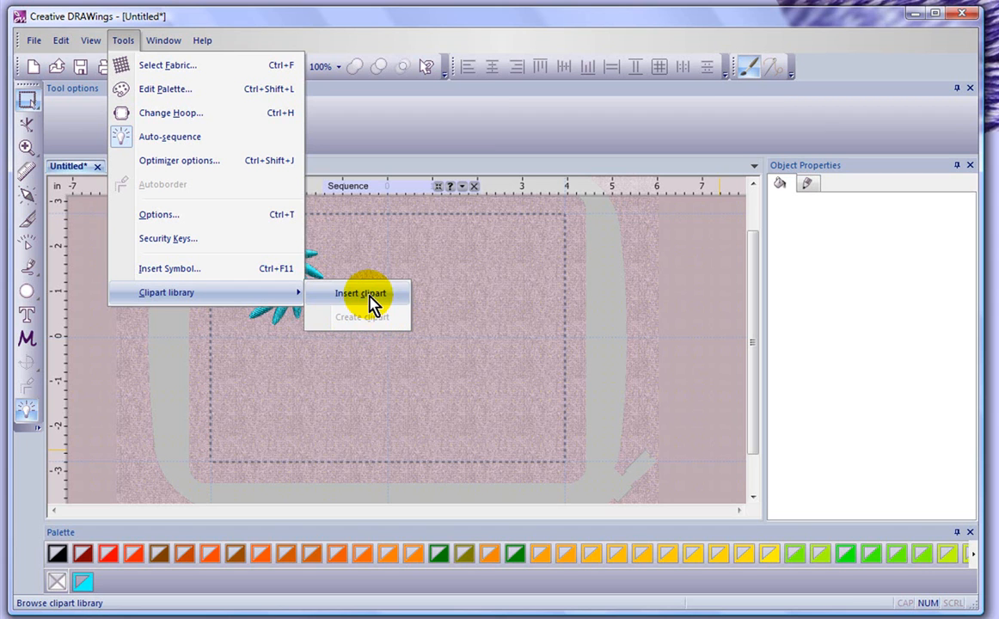
Open the clipart library for insertion and browse the available designs down to the Curl 2 and border entries.
left_click(367, 297)
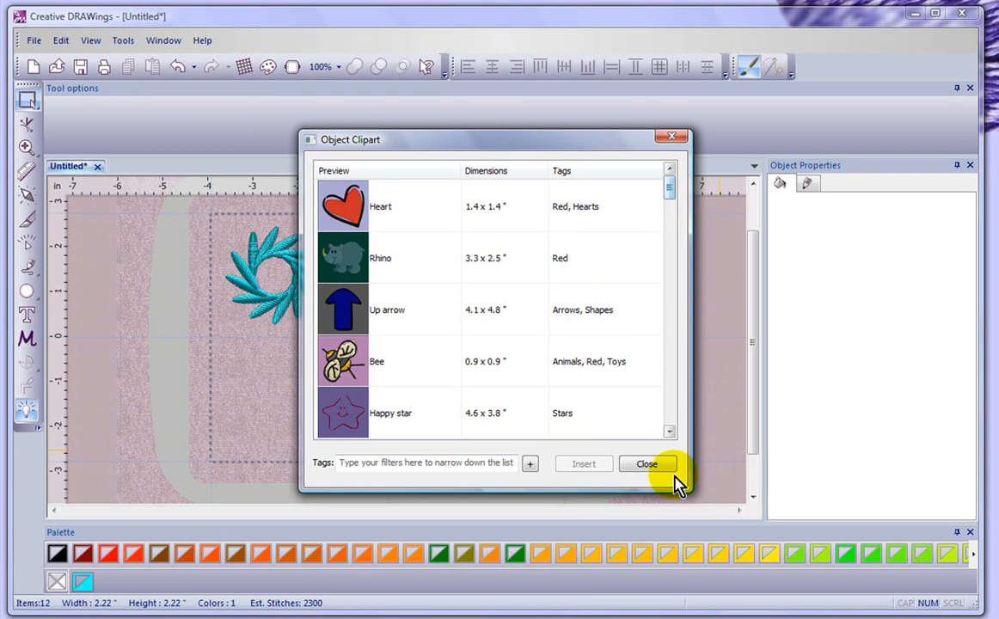
left_click(669, 433)
left_click(669, 433)
left_click(669, 433)
left_click(669, 433)
left_click(669, 432)
left_click(669, 432)
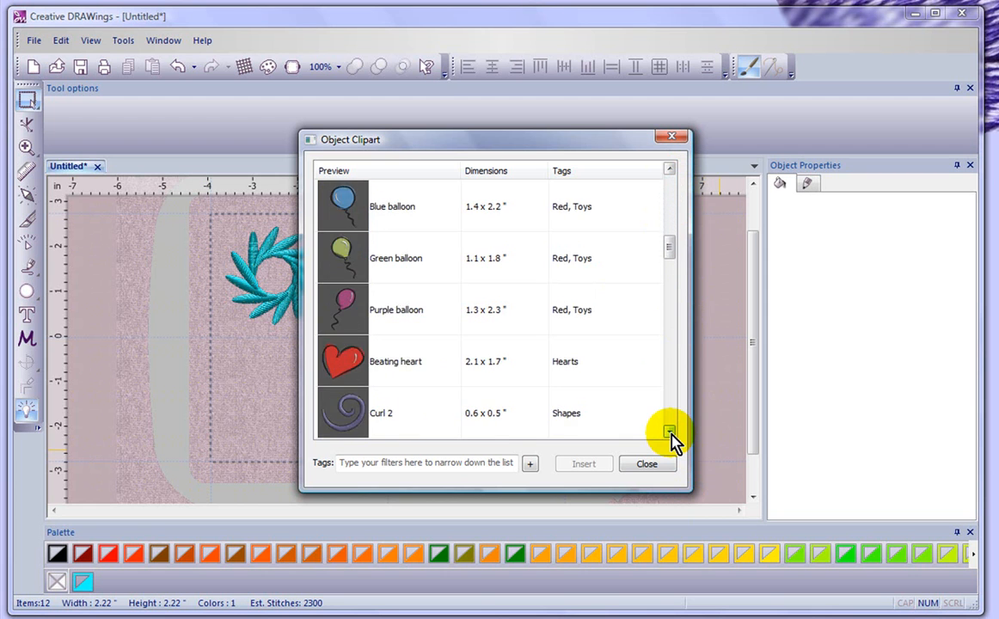
left_click(669, 433)
left_click(669, 433)
left_click(350, 223)
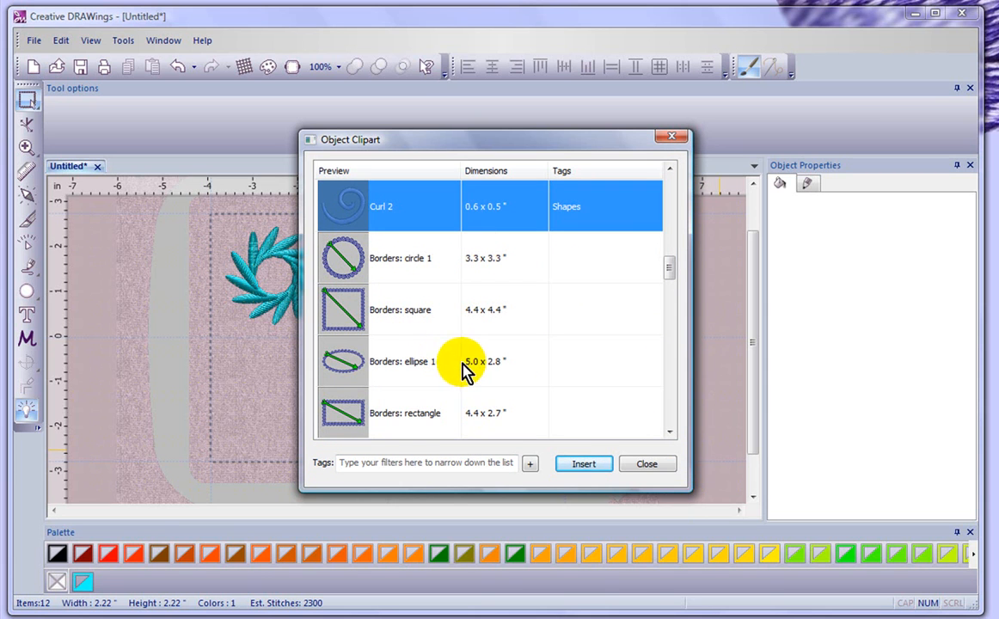
Filter the clipart list by the Hearts tag and add the Red tag to narrow it further.
left_click(530, 465)
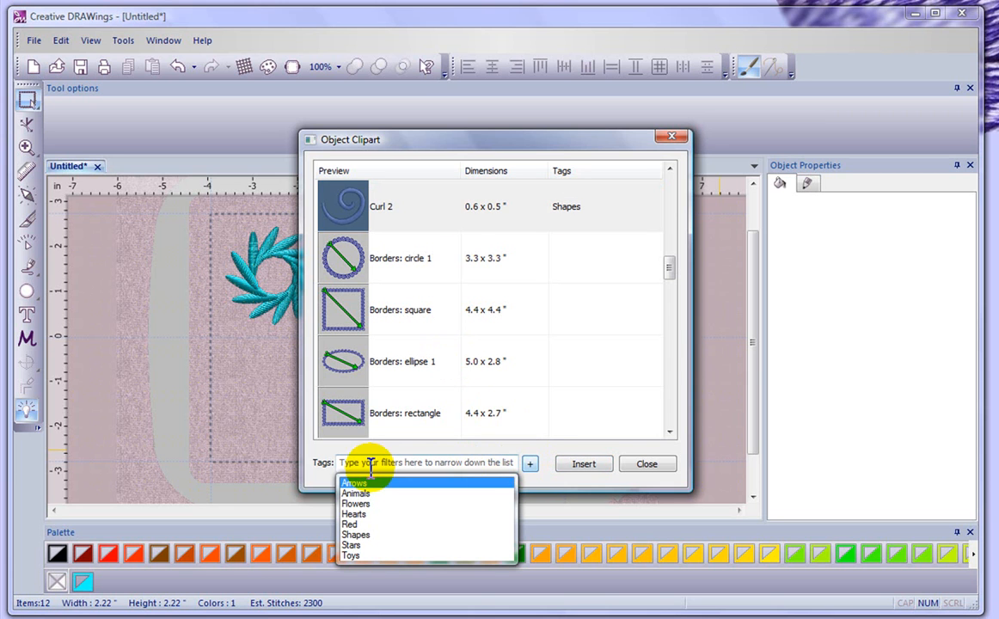
left_click(367, 515)
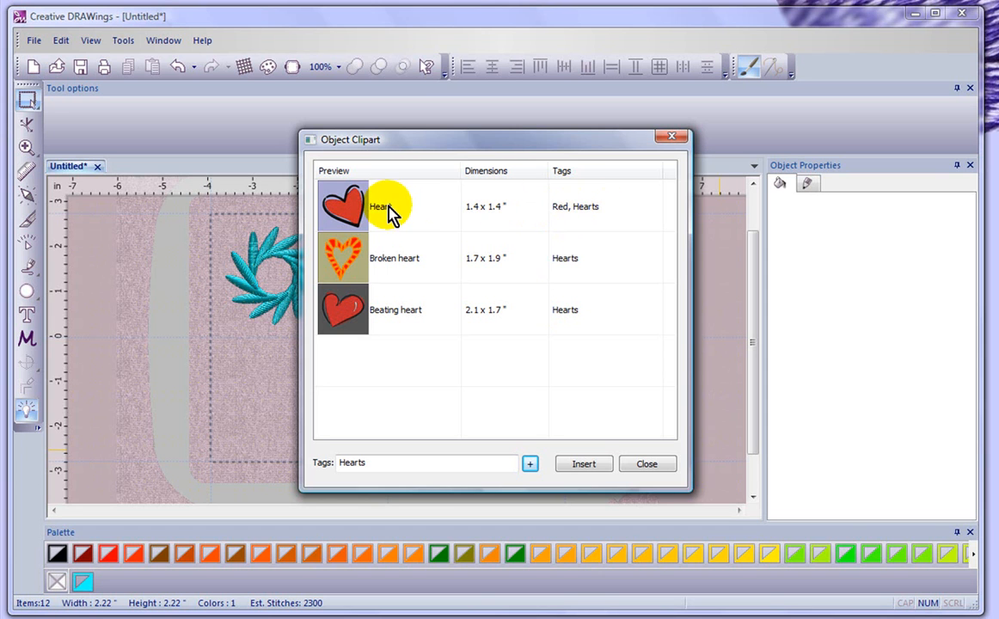
right_click(355, 212)
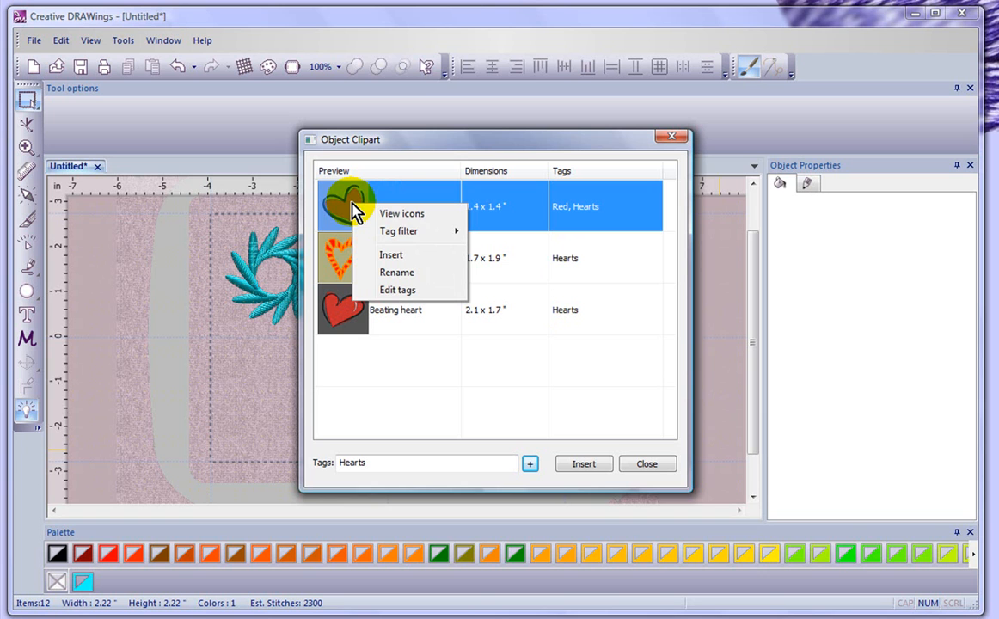
mouse_move(406, 239)
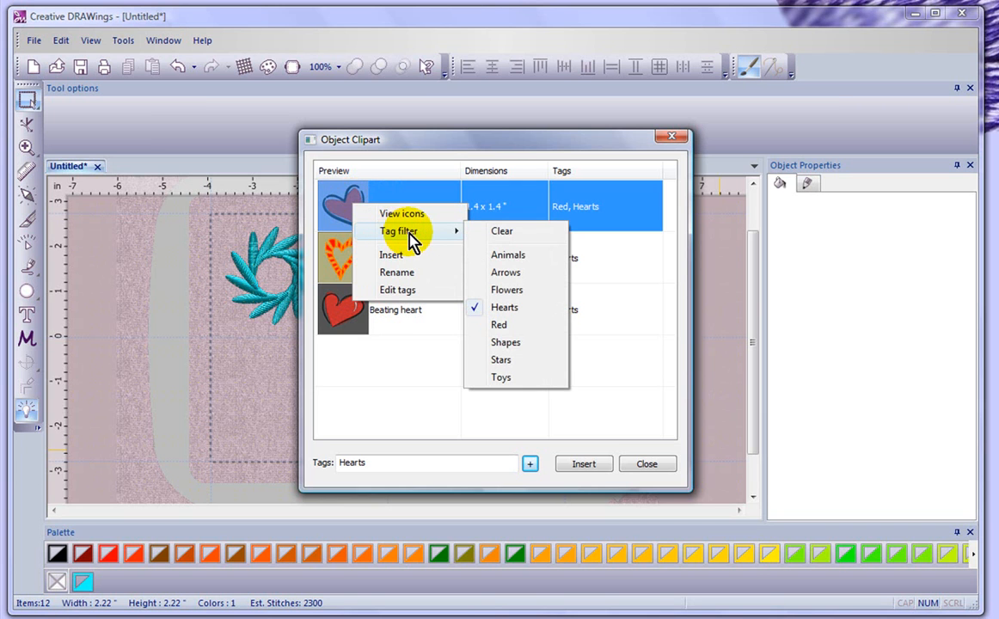
left_click(492, 327)
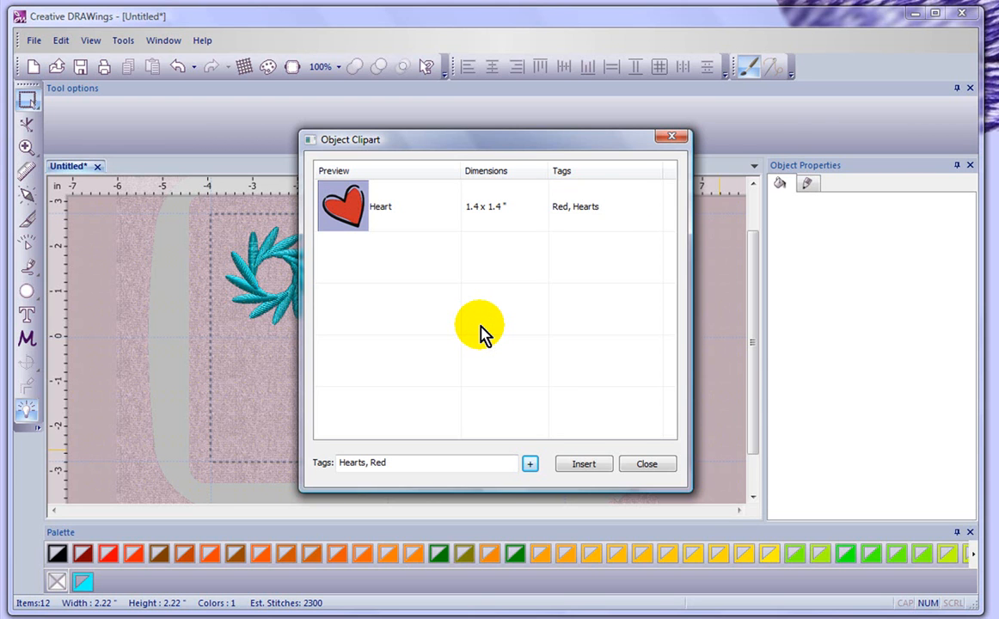
Clear the tag filters so the clipart library lists every design.
left_click(348, 215)
right_click(348, 213)
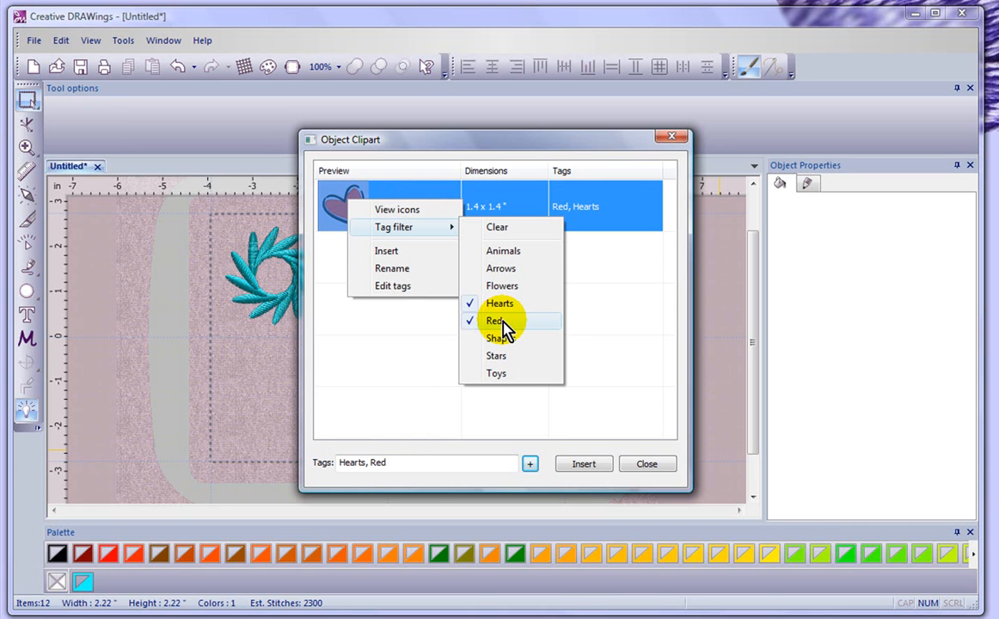
left_click(499, 228)
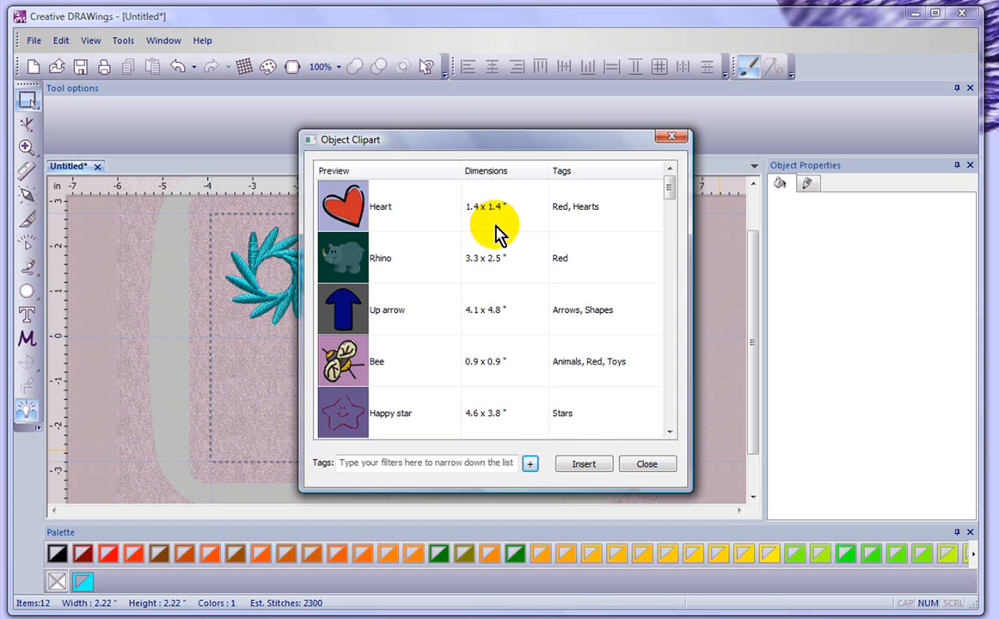
Show the clipart library as icons, look over the thumbnails, and return to the details view.
right_click(396, 215)
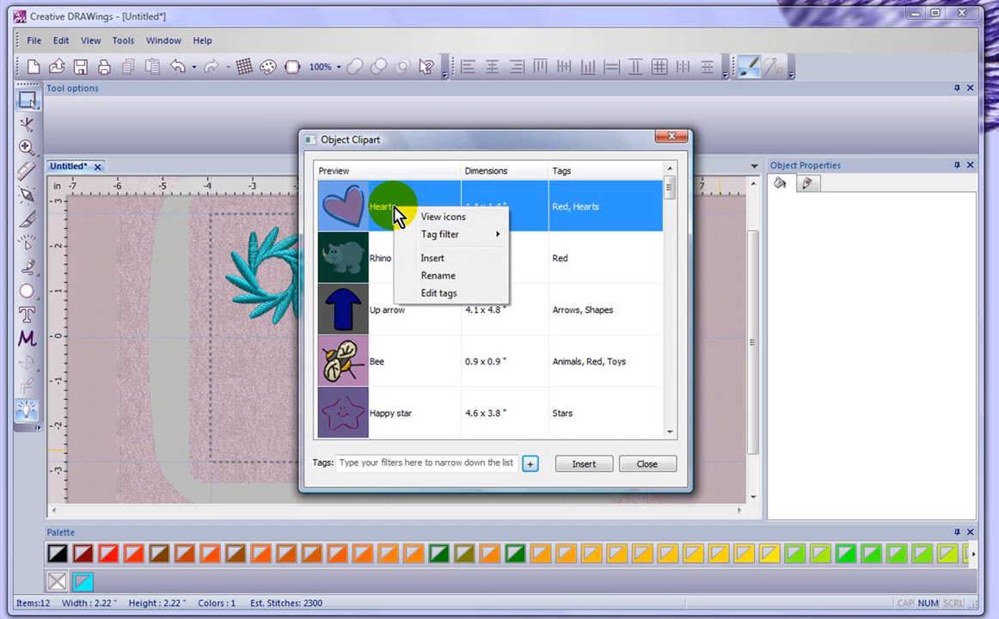
left_click(442, 218)
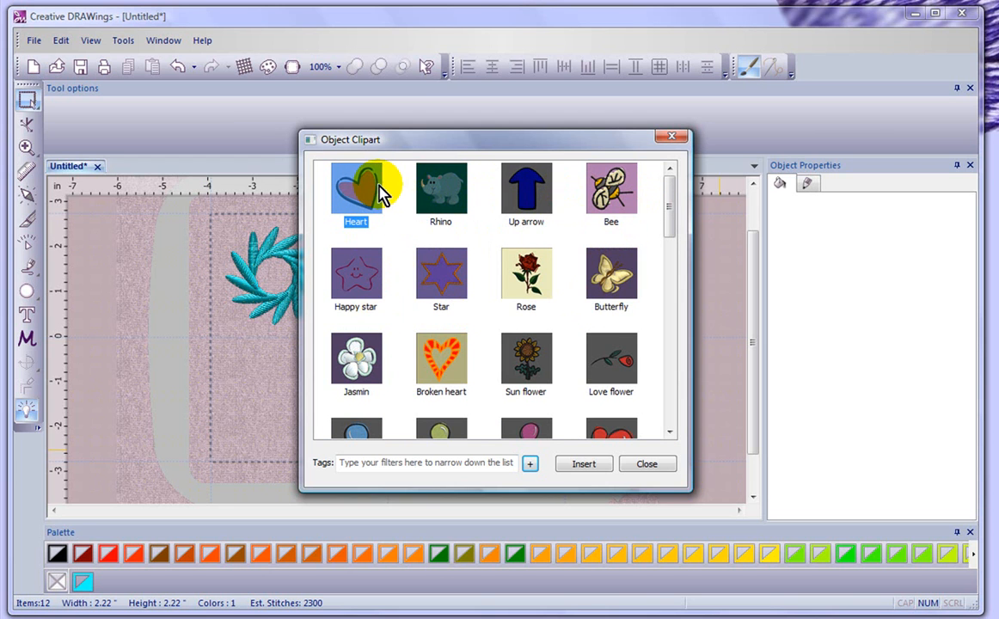
mouse_move(381, 193)
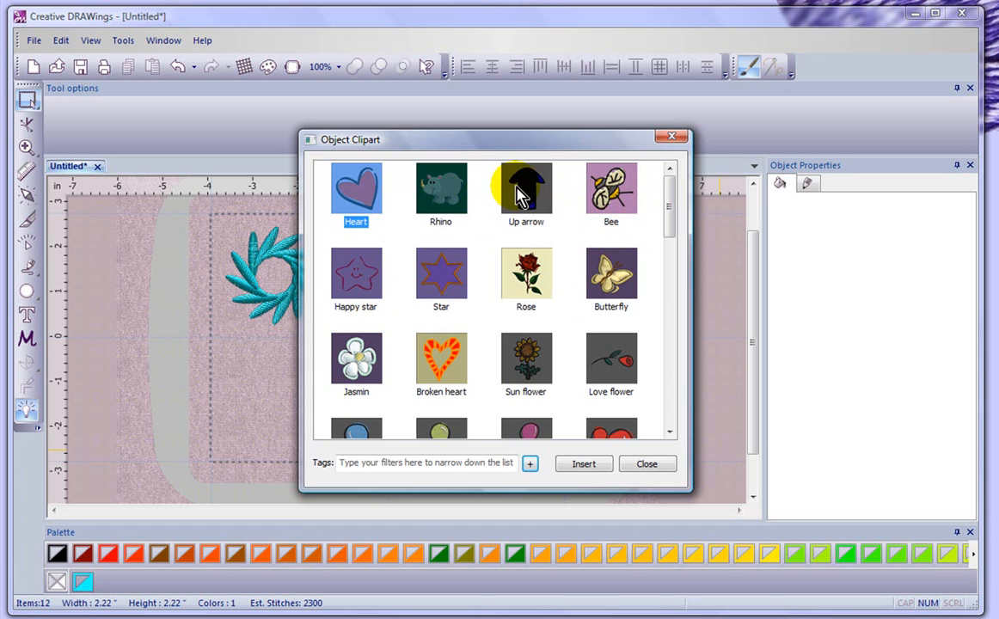
mouse_move(445, 197)
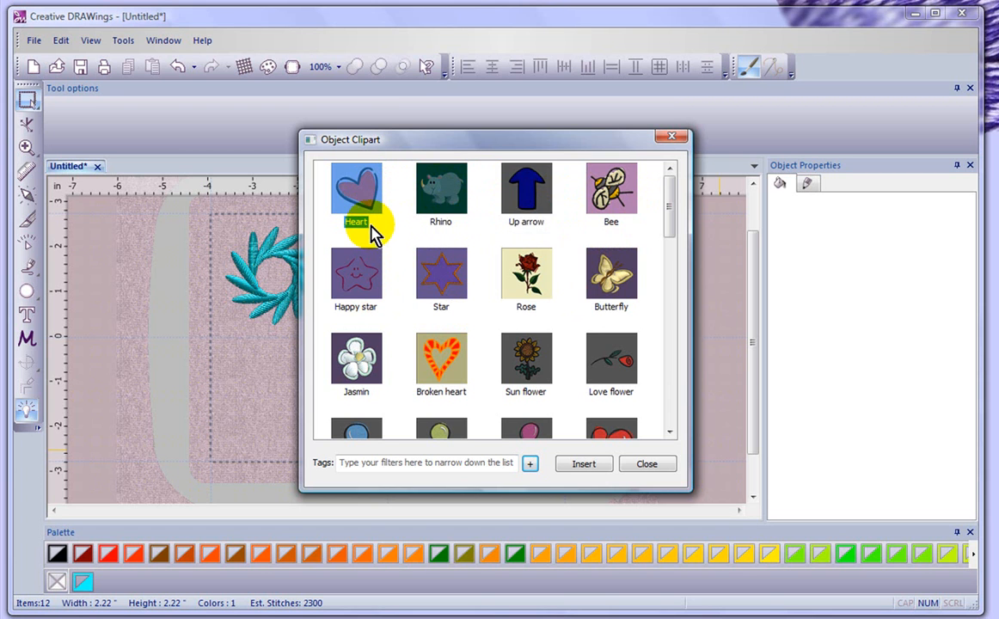
right_click(357, 196)
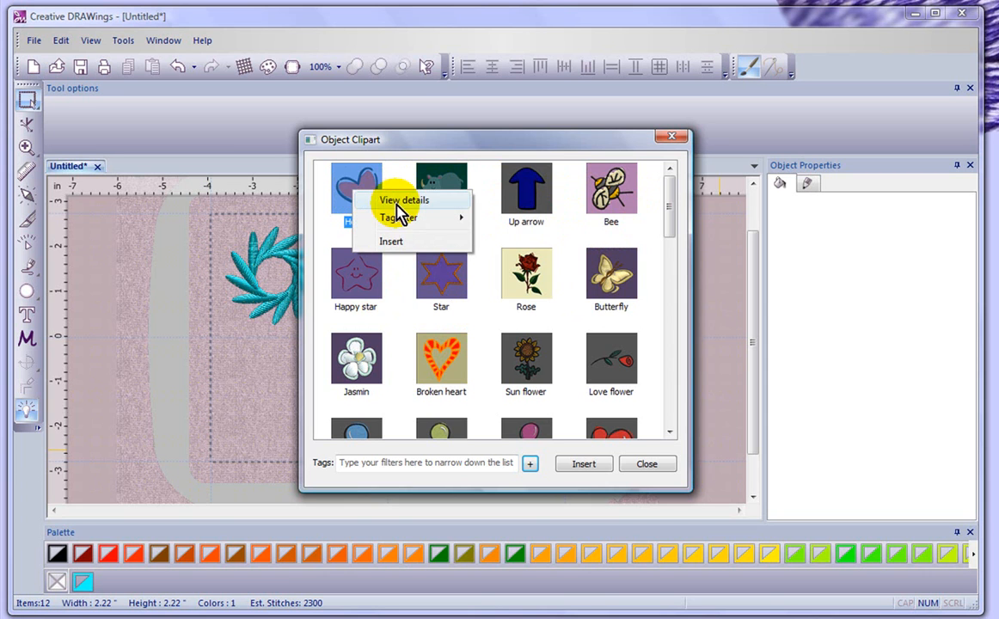
left_click(424, 208)
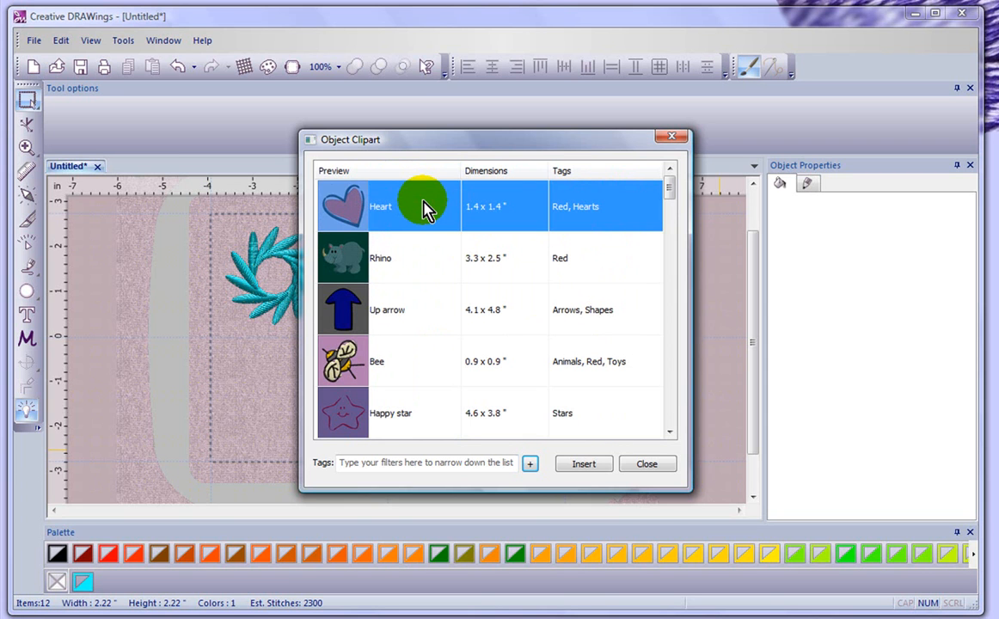
Insert the Heart clipart at its default size near the hoop's upper edge, to the right of the turquoise wreath, and deselect it.
right_click(357, 211)
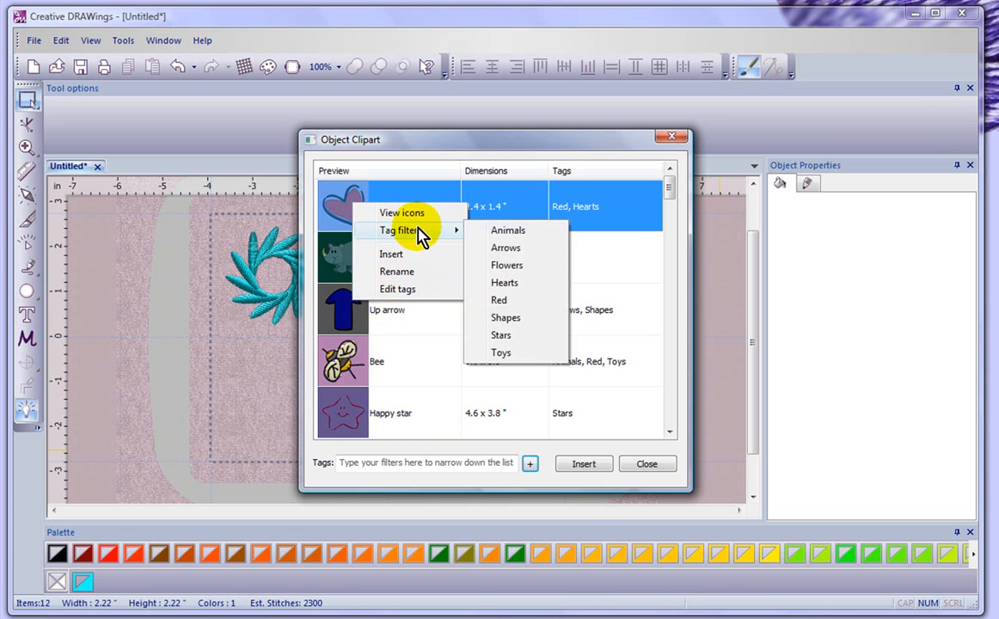
left_click(430, 159)
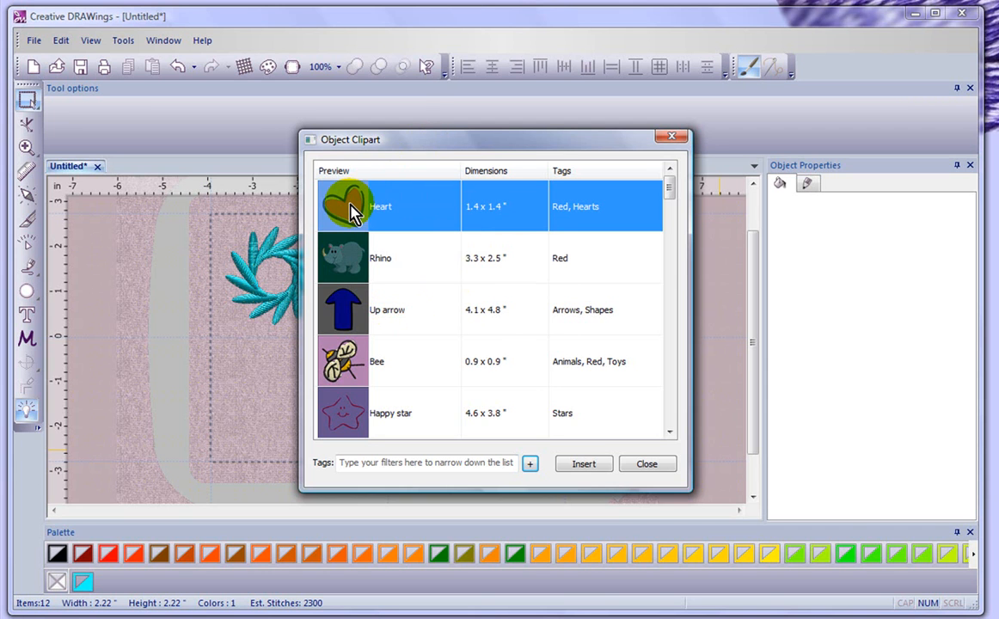
left_click(578, 464)
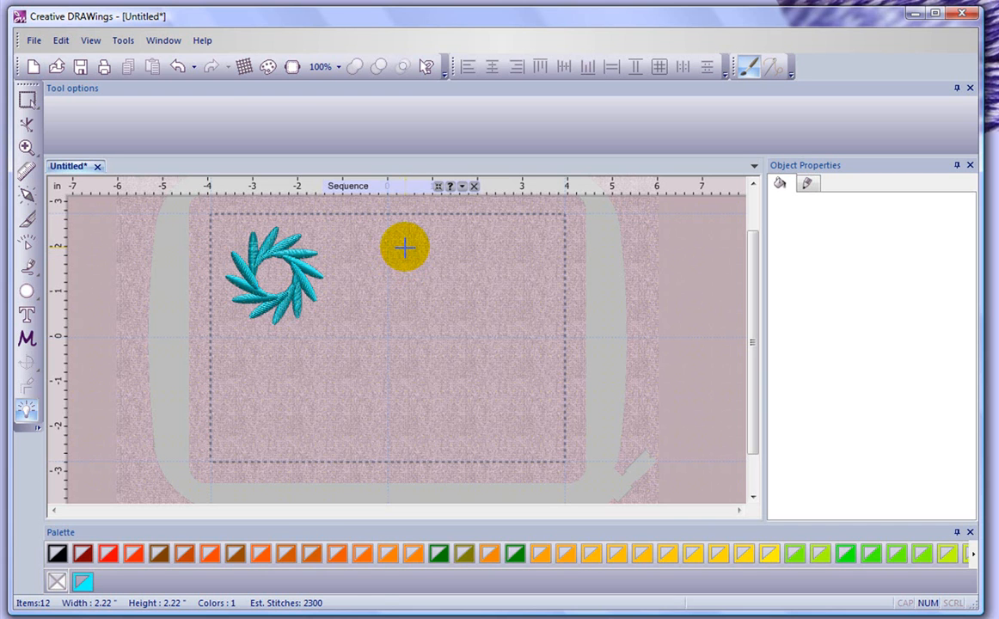
left_click(404, 247)
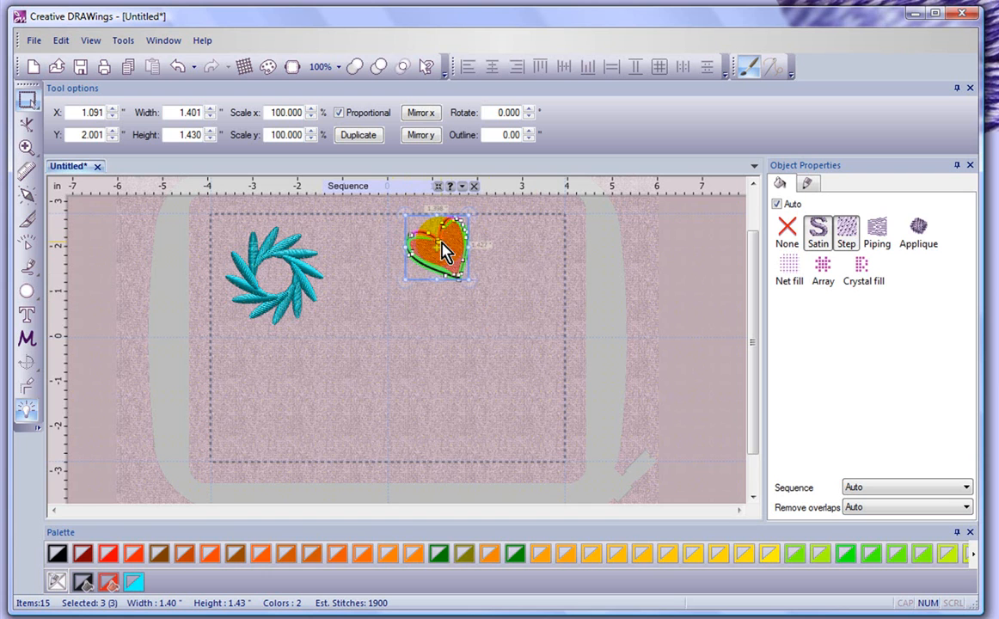
left_click(503, 271)
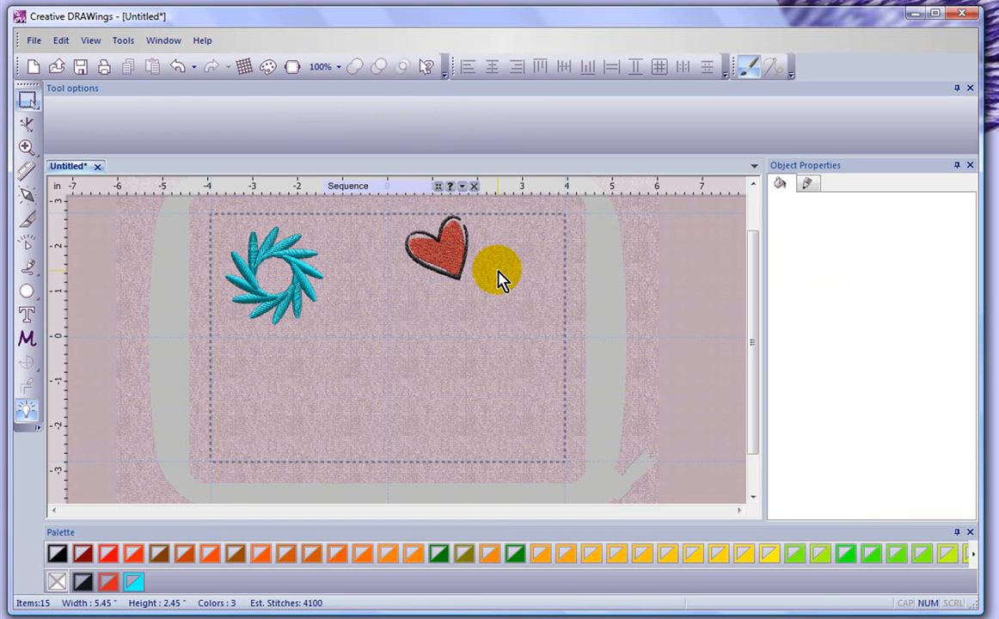
Insert a second Heart clipart sized as it is placed, about 4.2 by 3.8 inches, in the middle of the hoop.
left_click(125, 43)
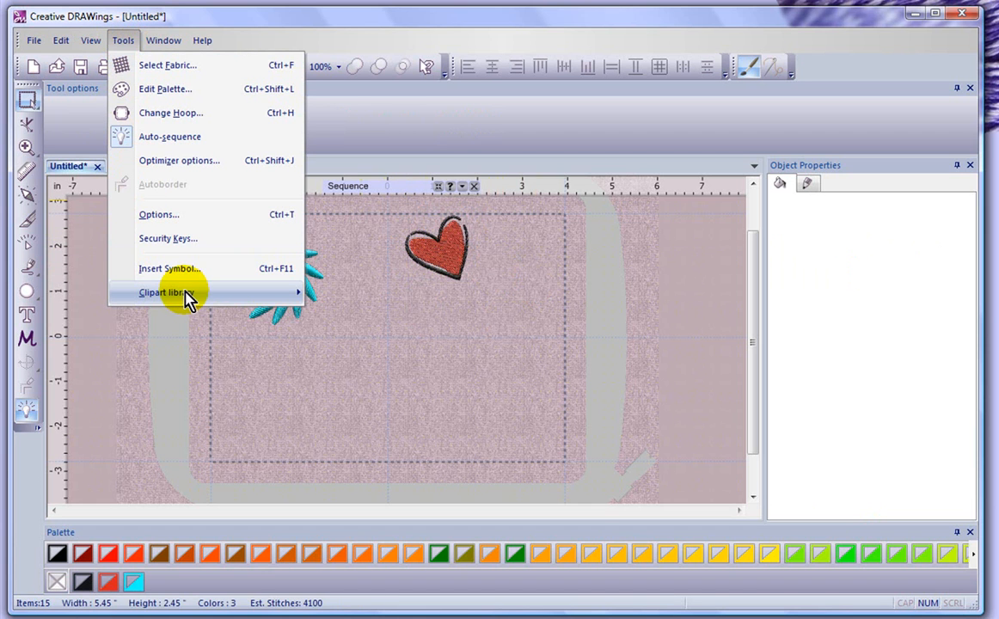
mouse_move(209, 293)
left_click(371, 294)
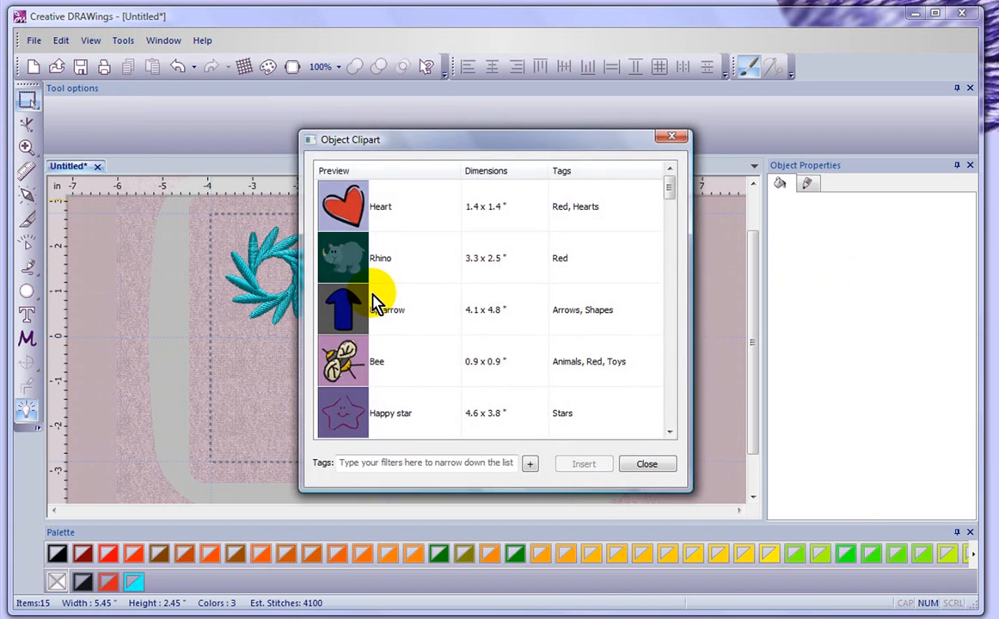
left_click(348, 208)
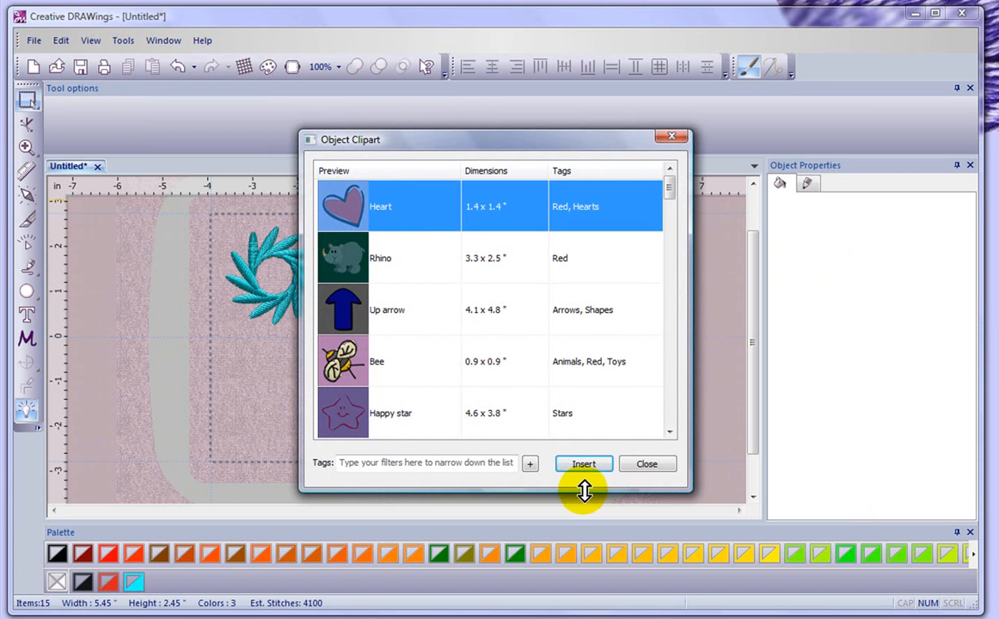
left_click(586, 465)
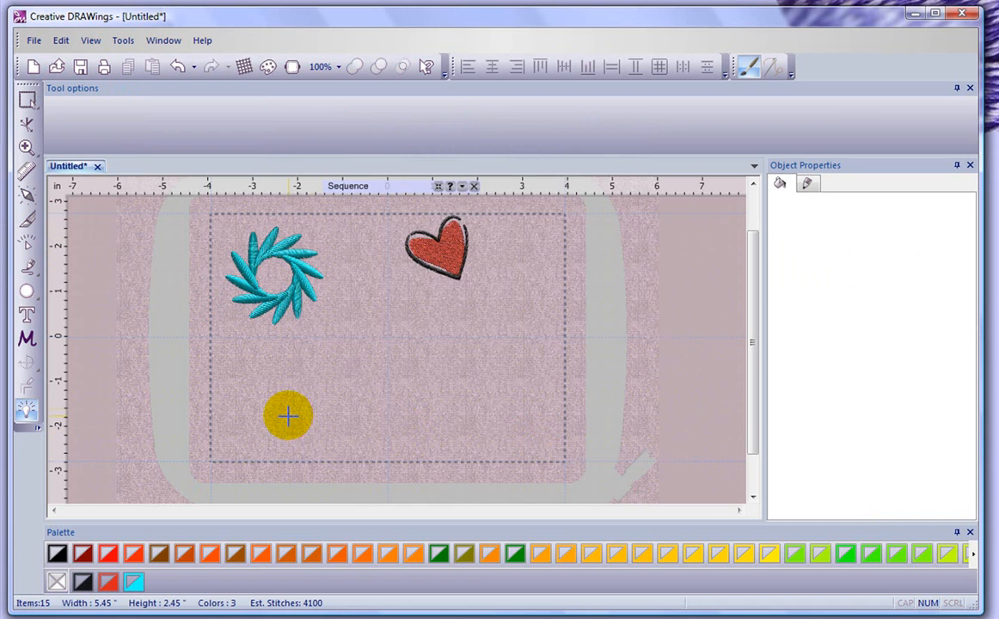
left_click_drag(288, 417, 450, 338)
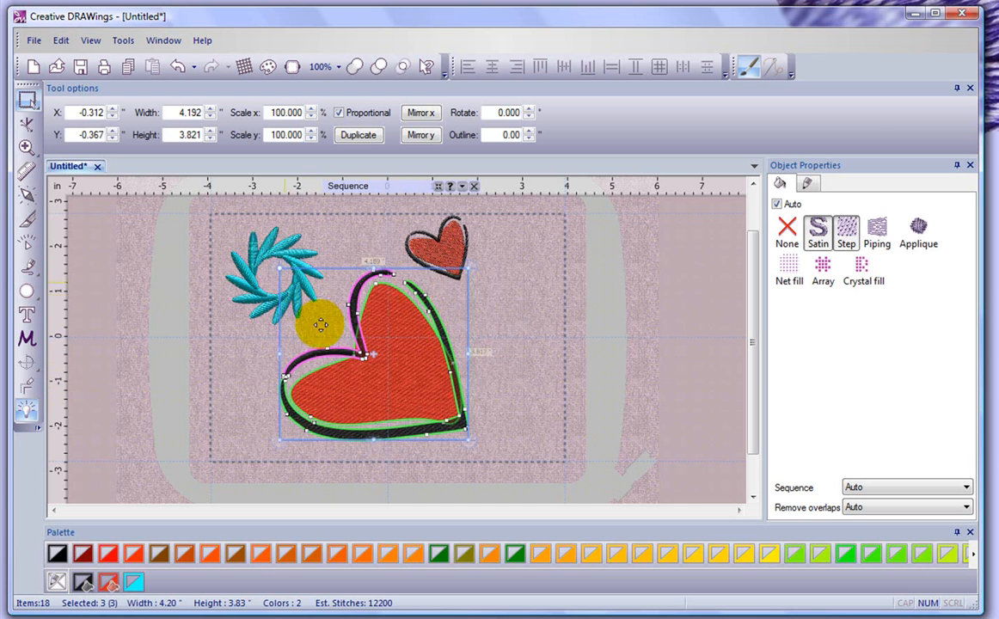
left_click(502, 325)
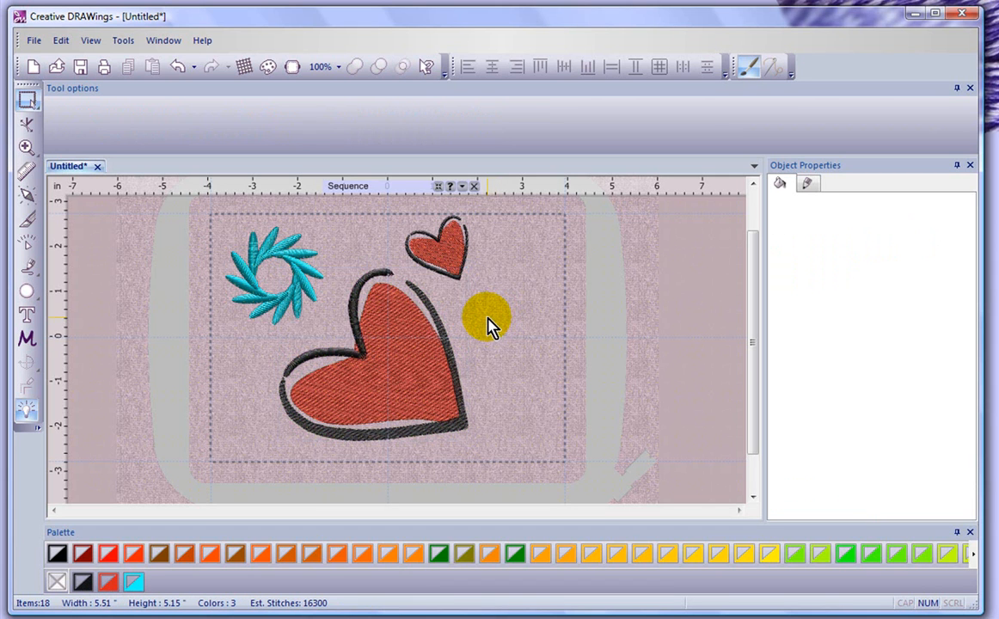
Move the large heart to the lower right of the hoop area, below the small heart, and deselect it.
left_click(439, 378)
left_click_drag(433, 369, 515, 372)
left_click(320, 387)
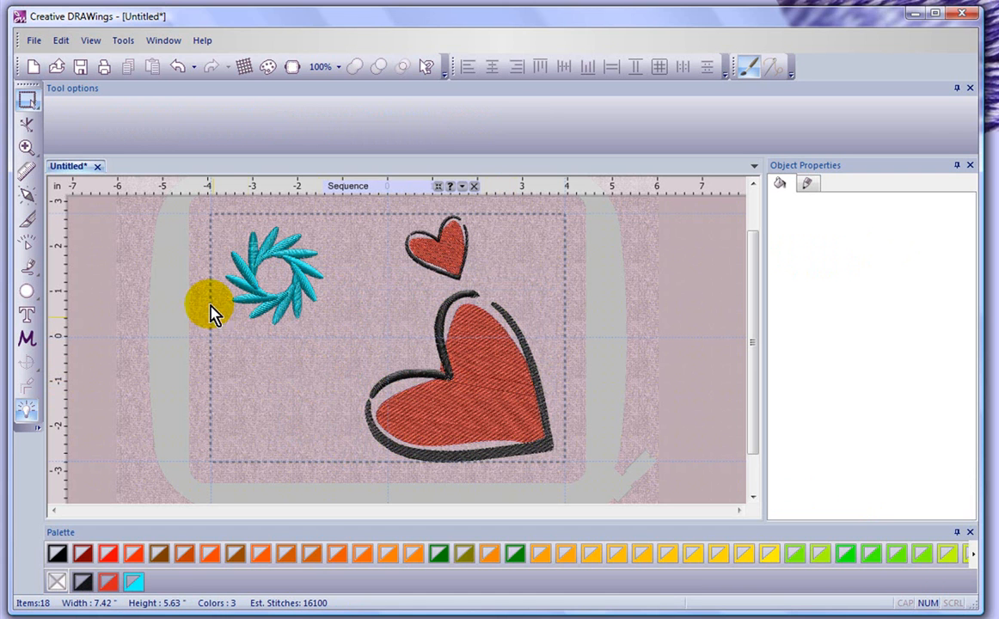
Create a clipart from the turquoise wreath with a horizontal baseline across its full width, and name it Wreath.
left_click(239, 271)
scroll(268, 258, "up", 2)
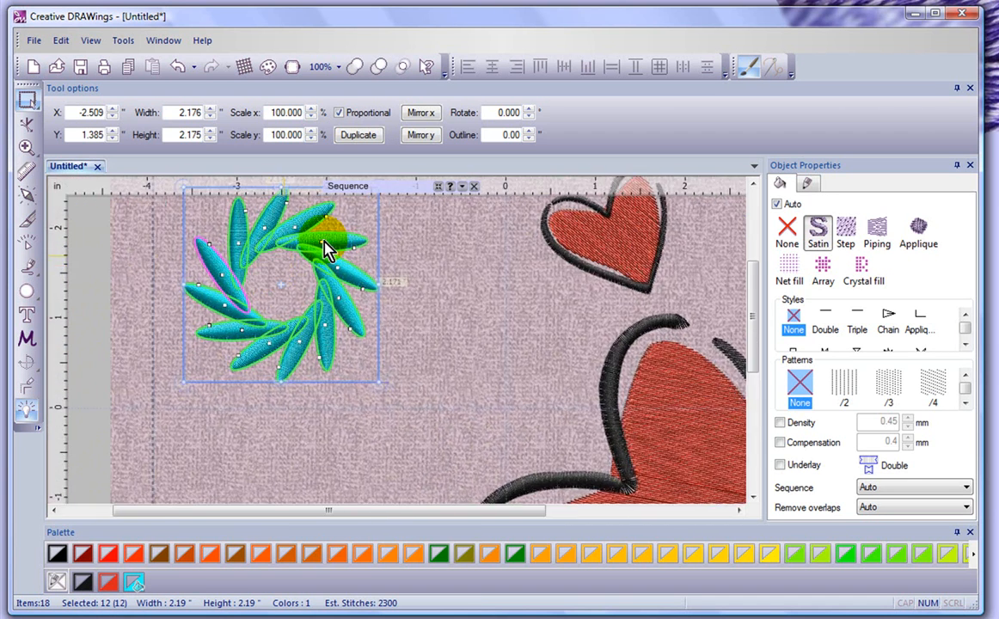
left_click(754, 184)
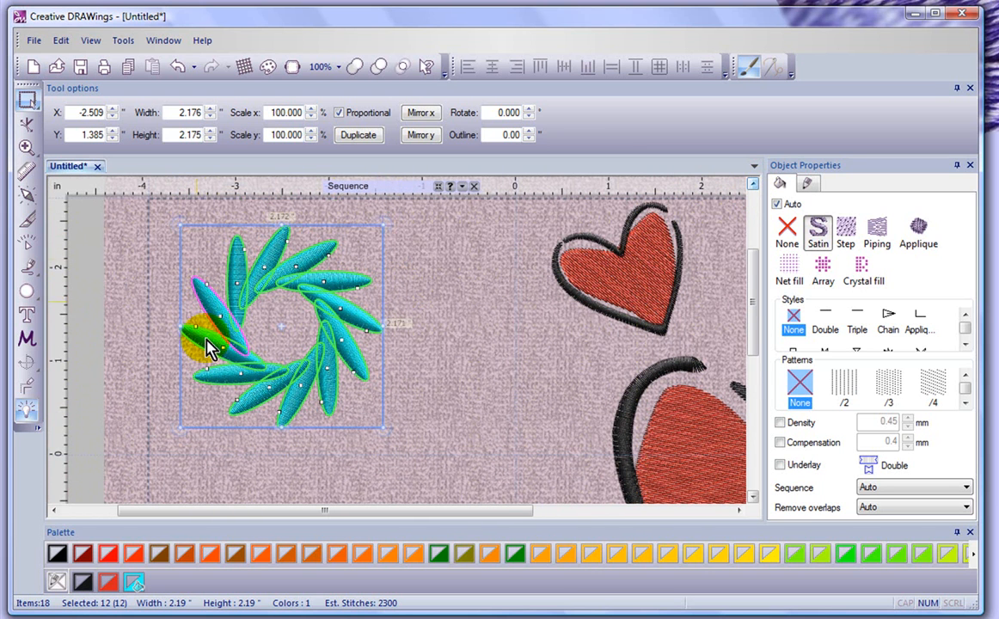
left_click(124, 43)
mouse_move(181, 296)
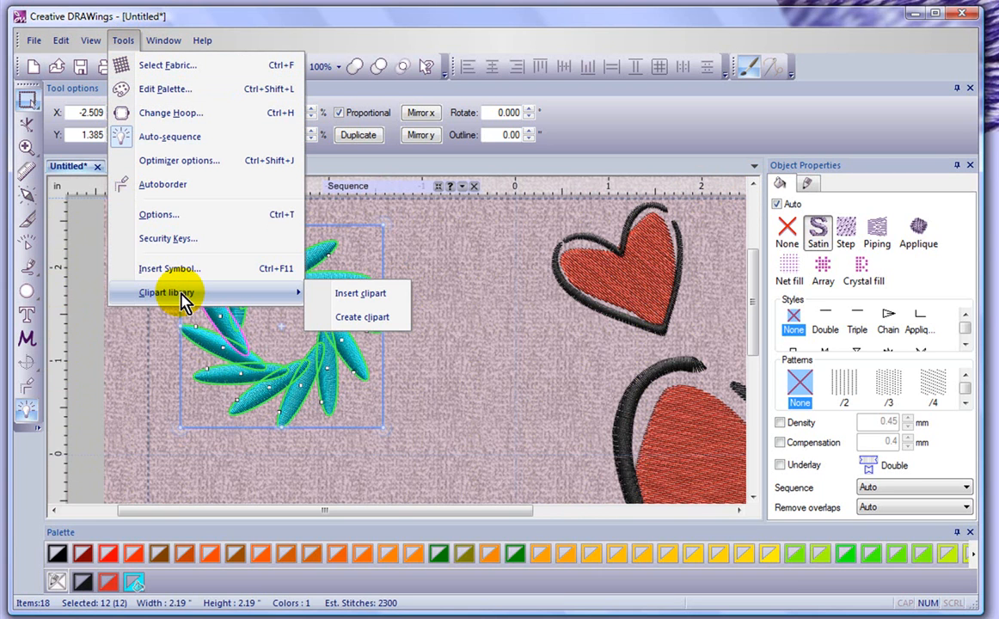
left_click(371, 326)
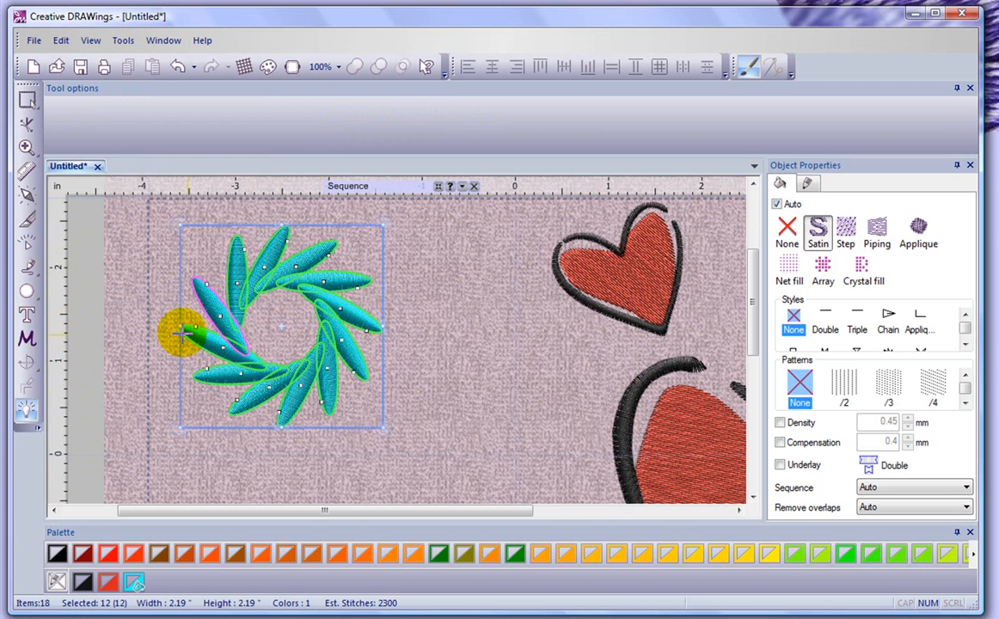
left_click_drag(173, 325, 398, 322)
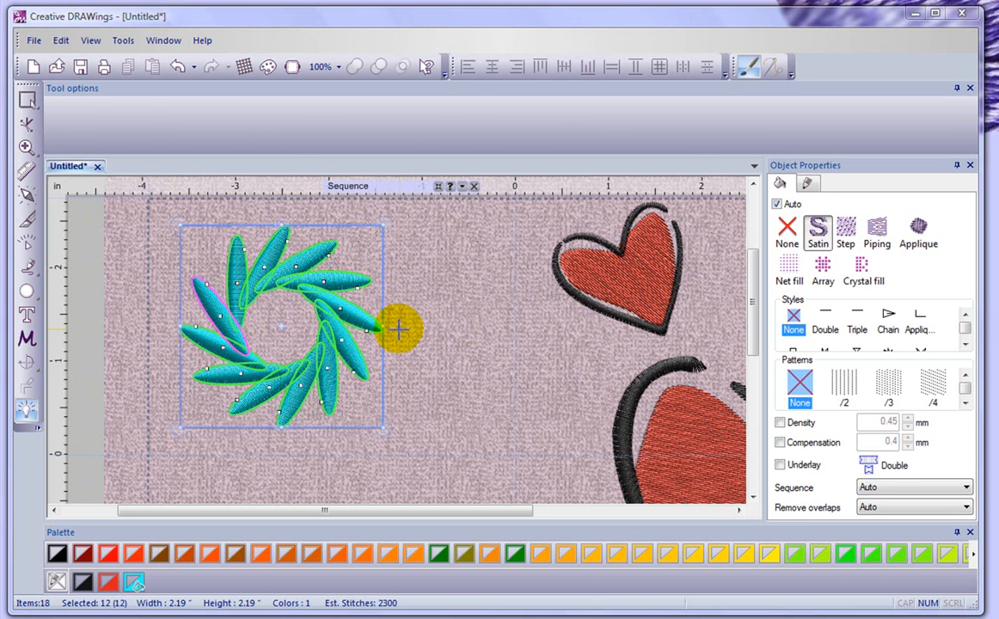
left_click_drag(398, 324, 399, 325)
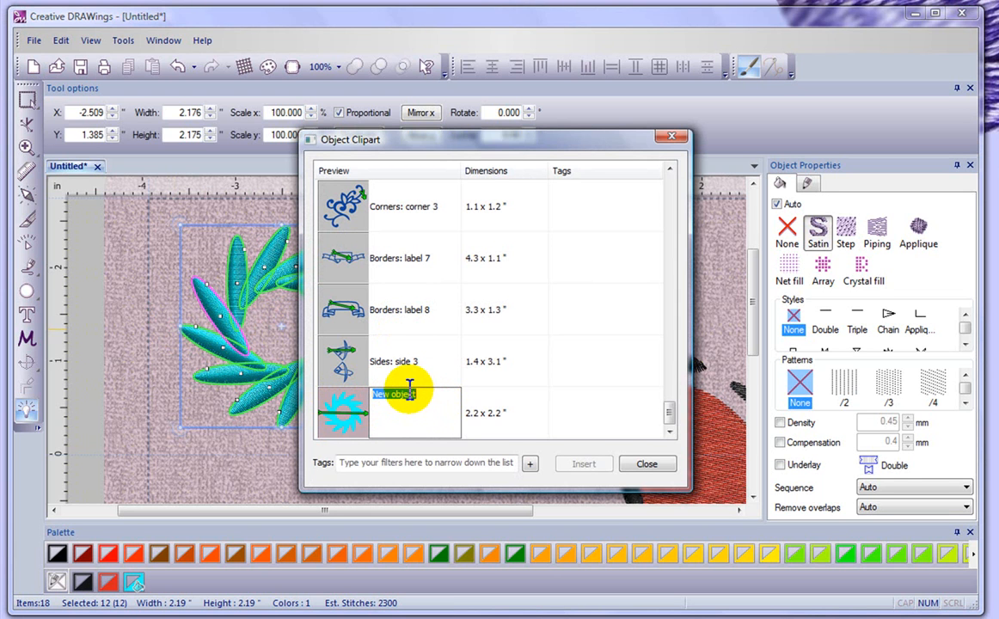
type("Wreath")
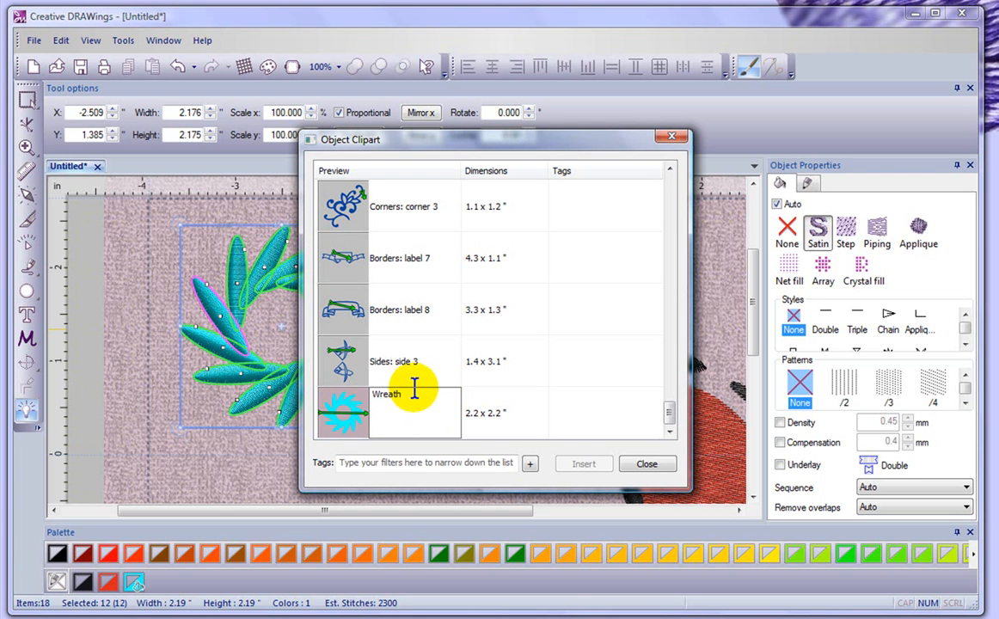
Confirm the new clipart's name and assign it the tags wreath and Shapes.
key("Return")
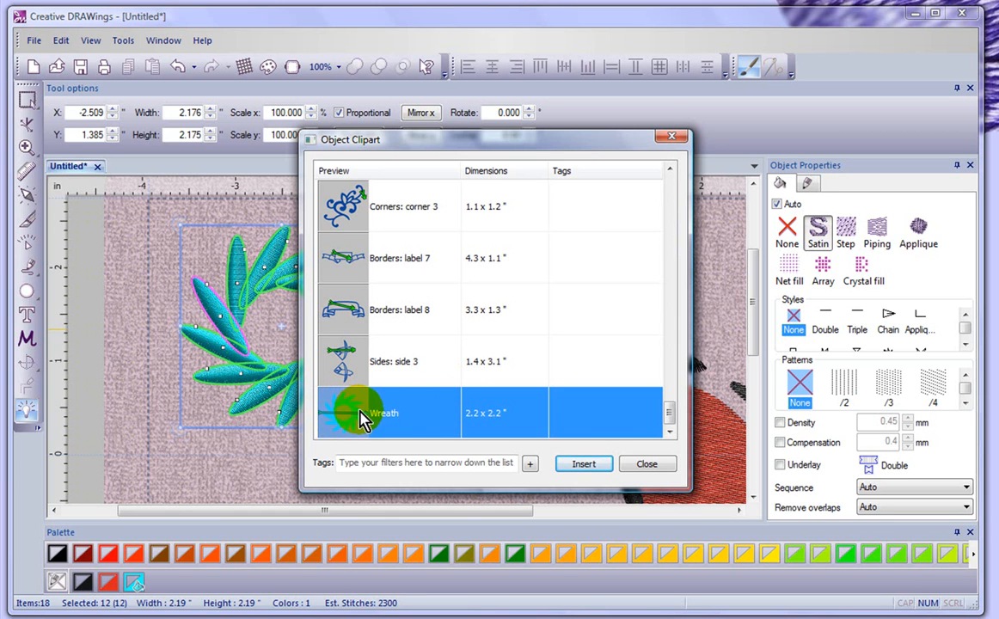
right_click(581, 408)
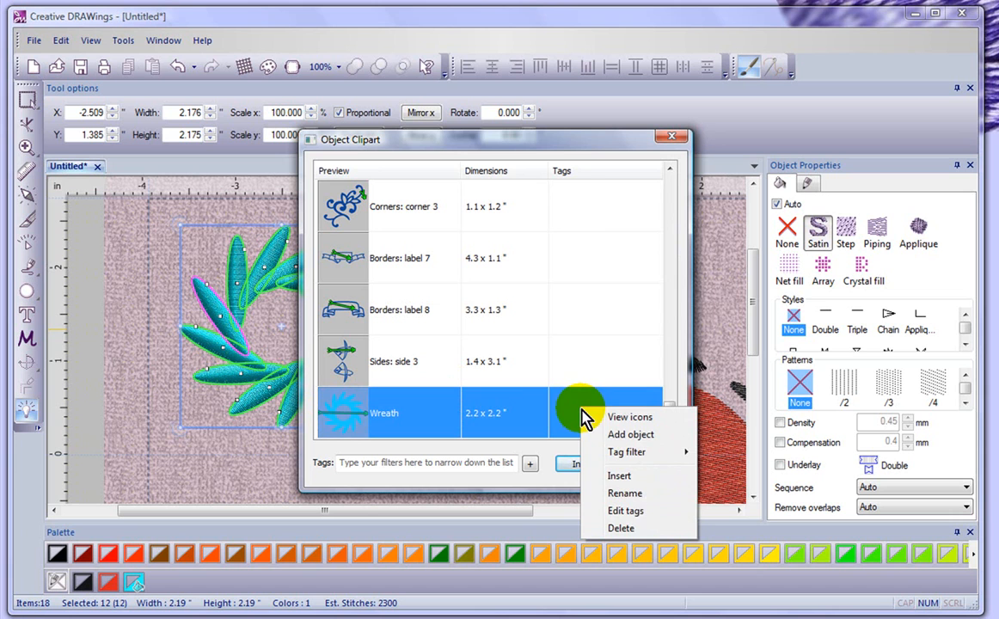
left_click(638, 514)
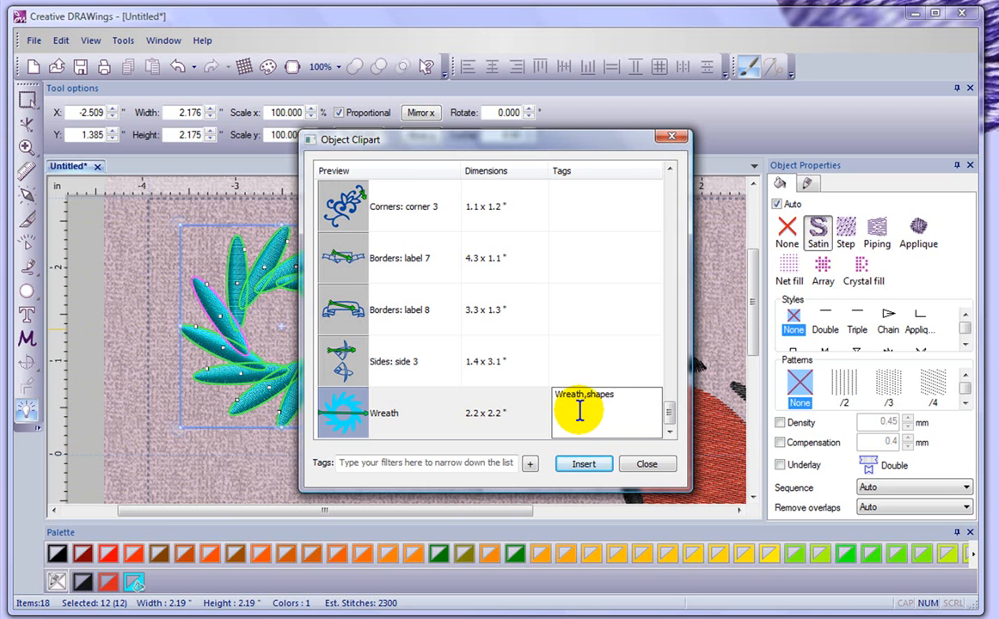
left_click(582, 415)
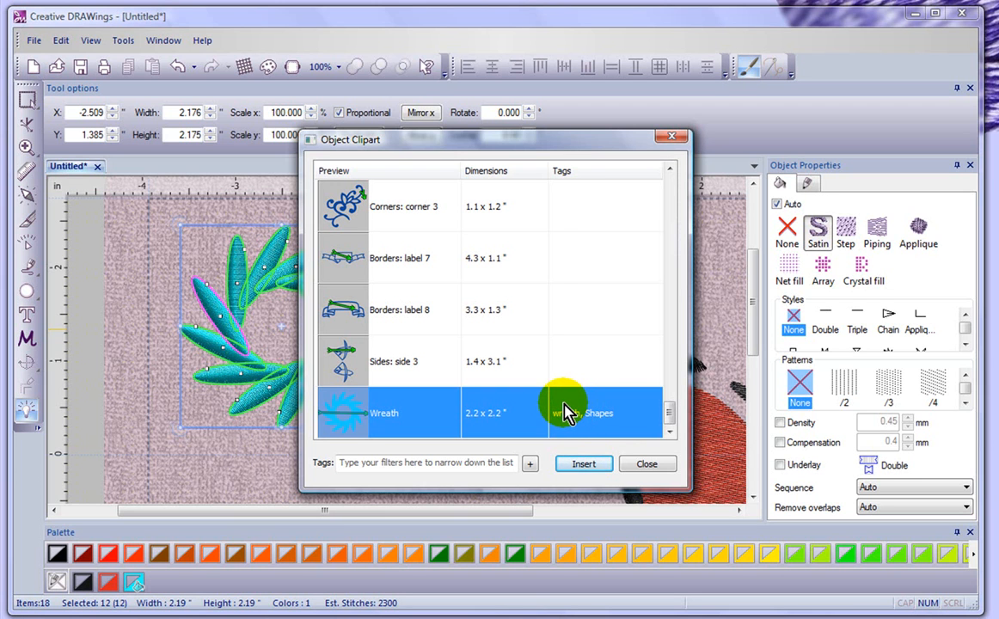
Filter the clipart library by the wreath tag.
left_click(531, 466)
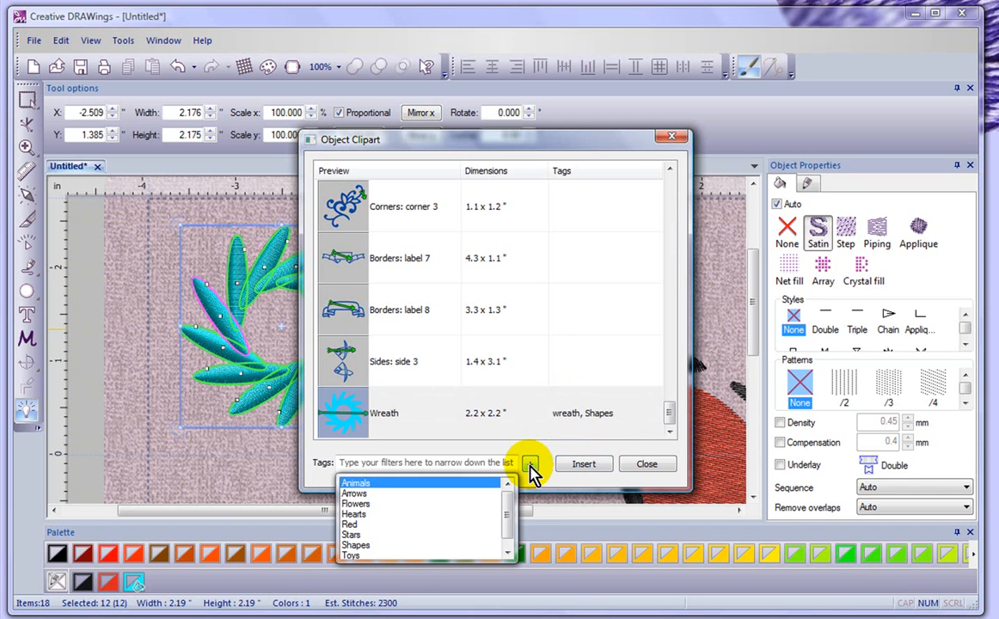
scroll(513, 520, "down", 1)
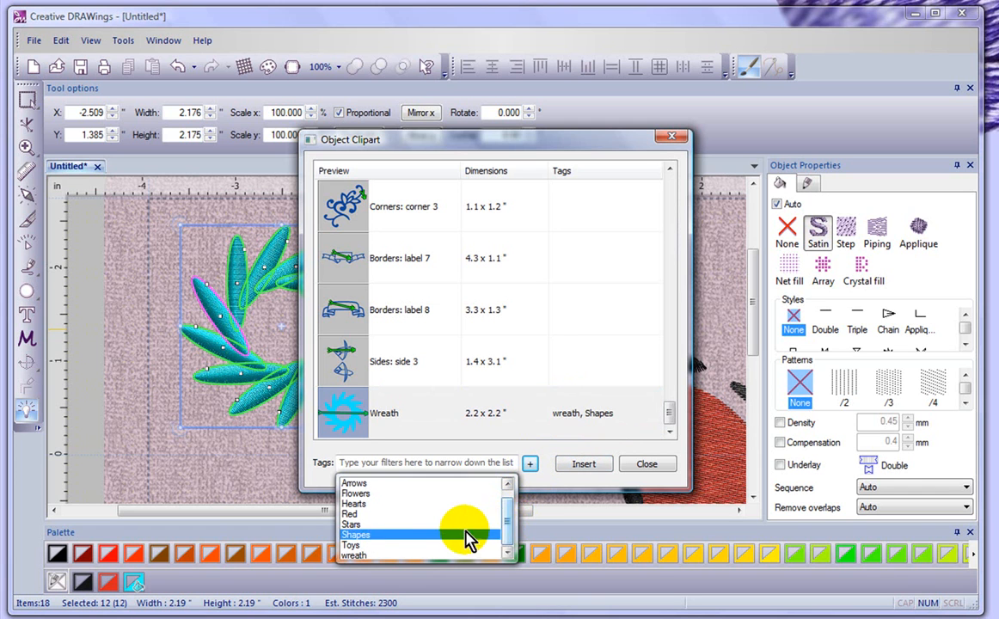
left_click(362, 556)
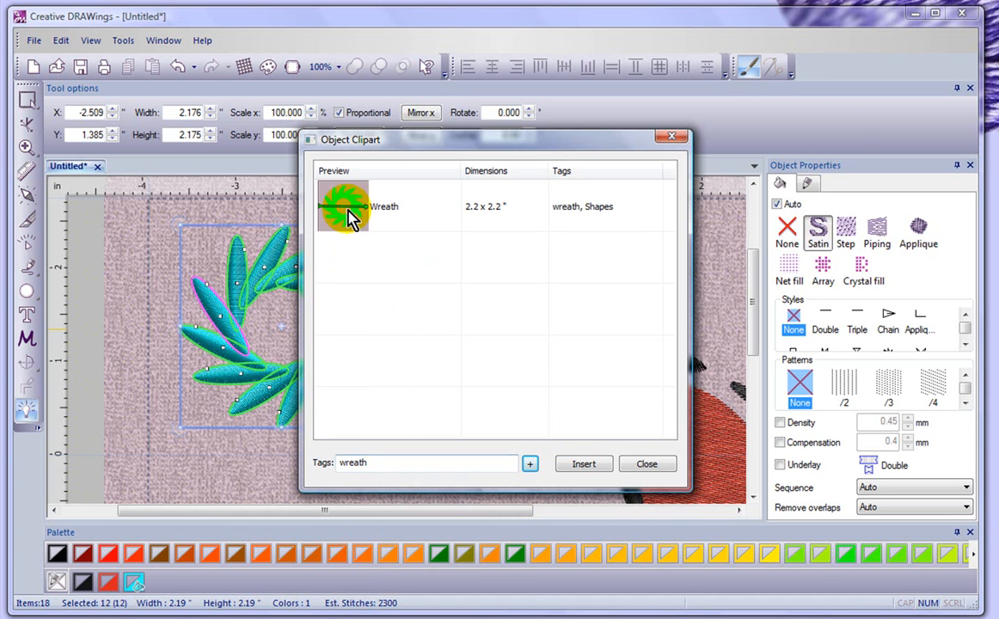
Filter the library by Shapes, insert the Wreath clipart about 1.16 inches wide and high below the original wreath, and deselect it.
left_click(530, 464)
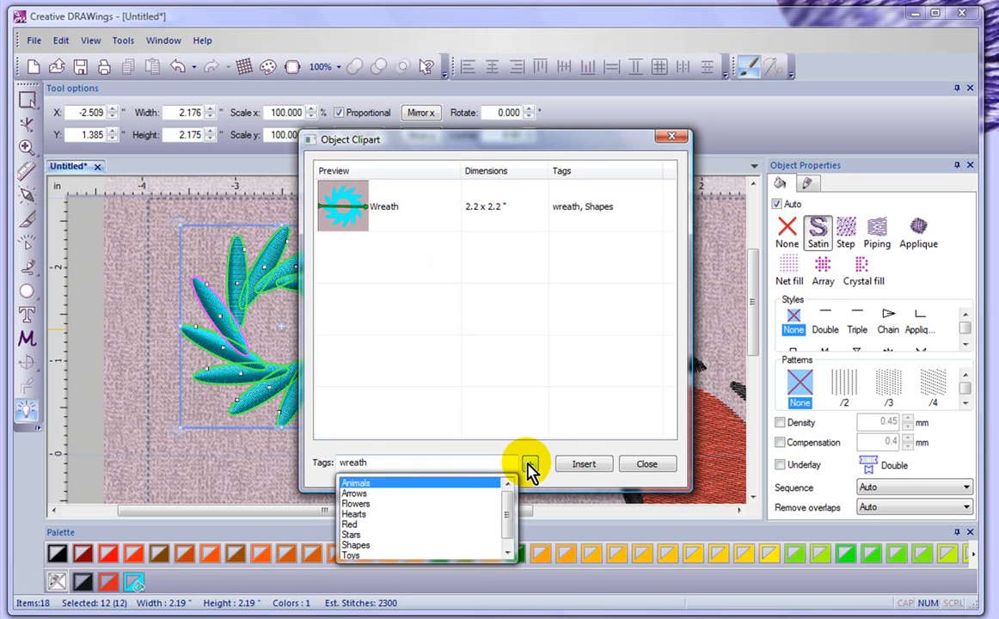
left_click(394, 545)
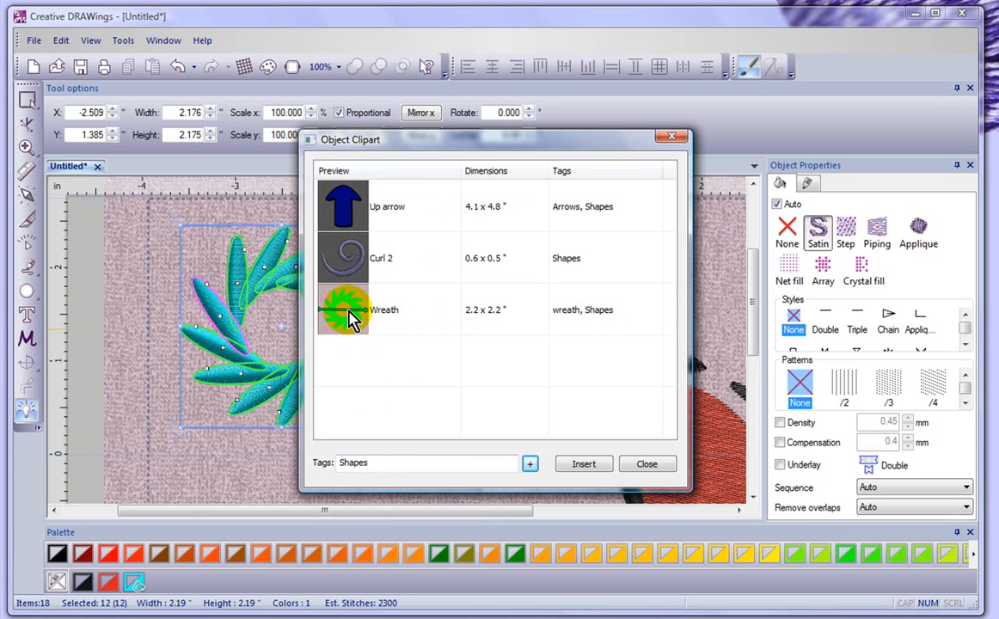
left_click(350, 318)
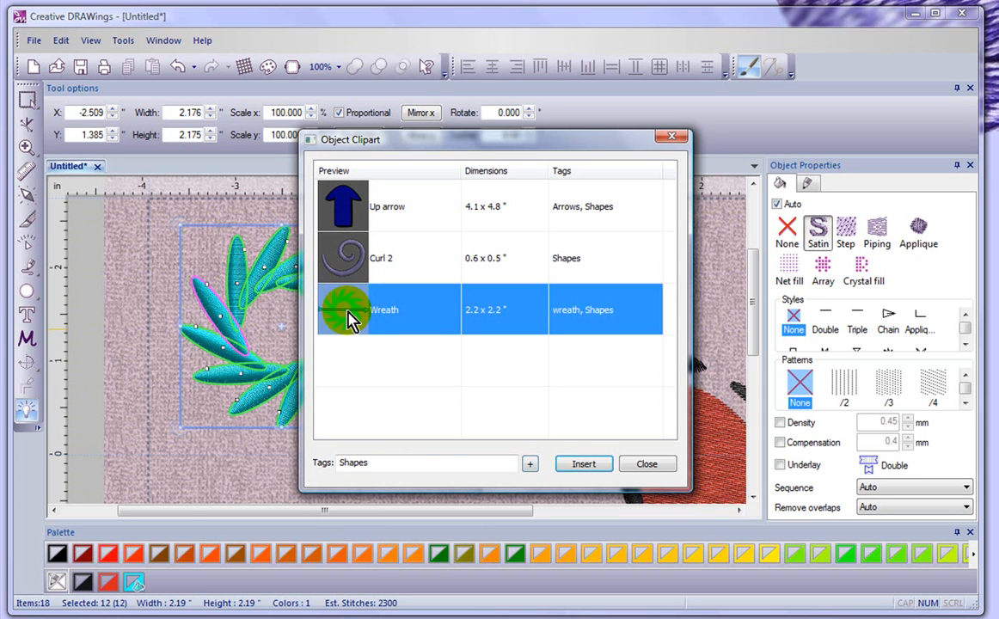
left_click(587, 466)
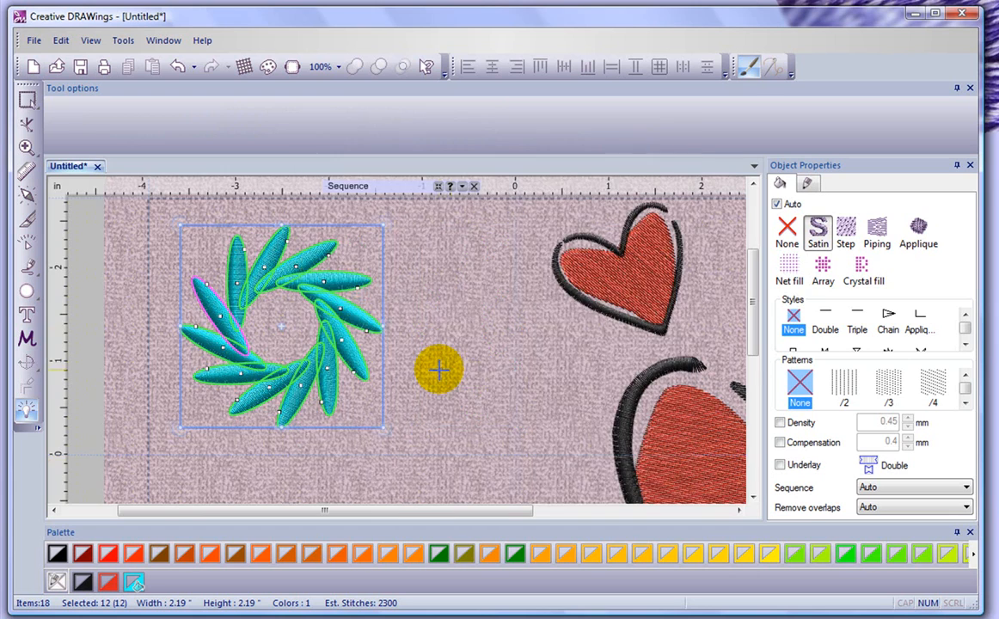
scroll(439, 370, "down", 5)
left_click_drag(344, 459, 427, 456)
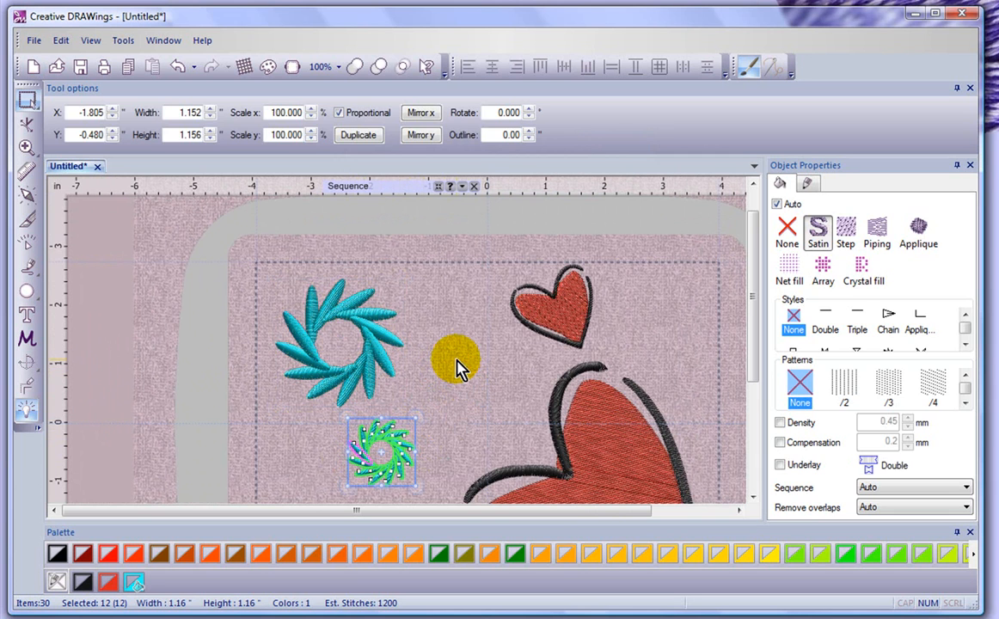
left_click(457, 368)
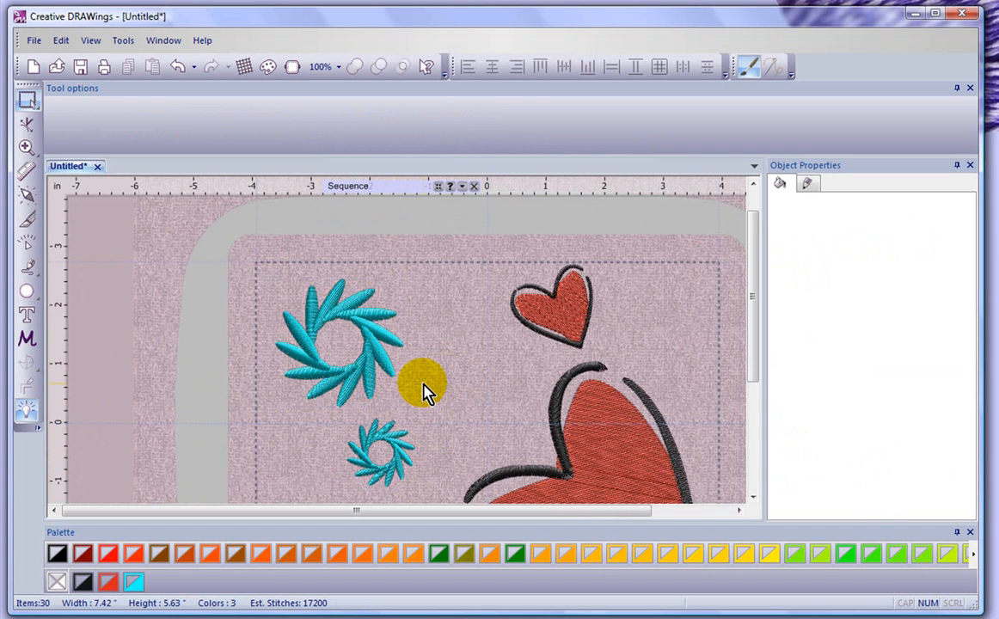
Add the larger turquoise wreath as a new object from within the clipart library, naming it with a first name followed by wreath.
left_click(382, 362)
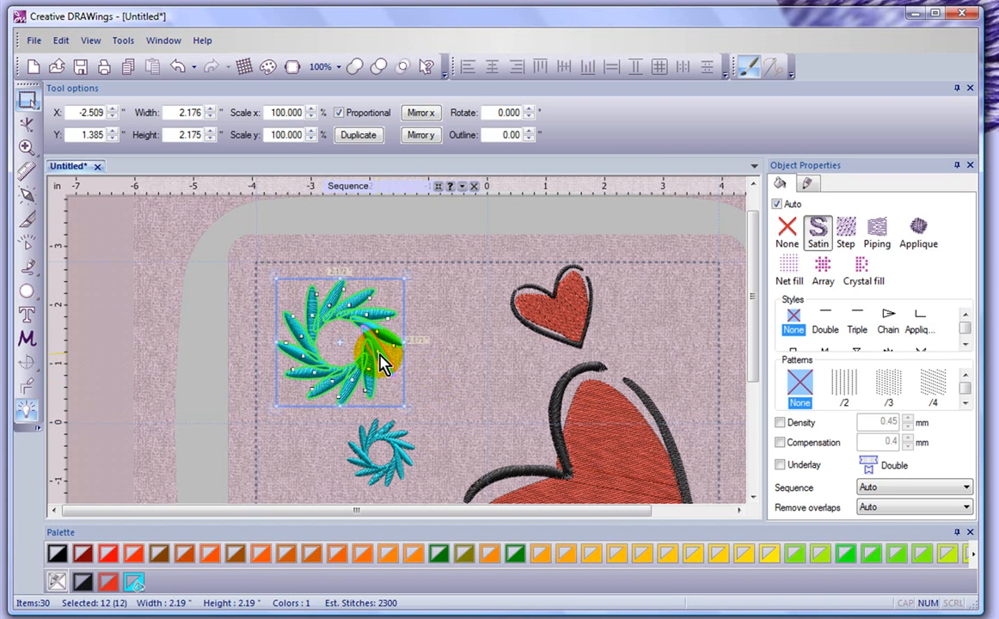
left_click(121, 40)
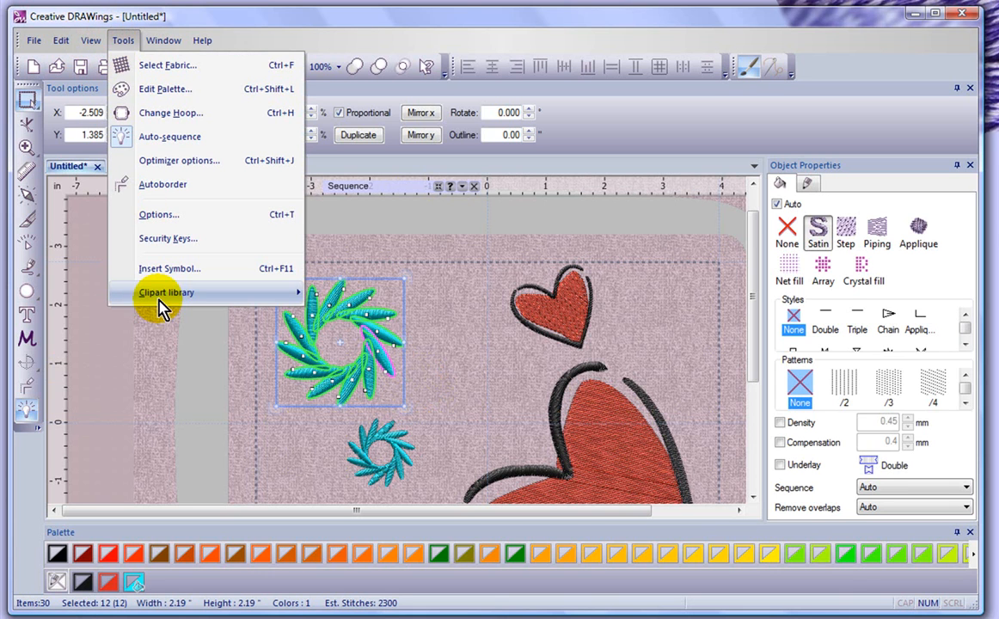
mouse_move(172, 301)
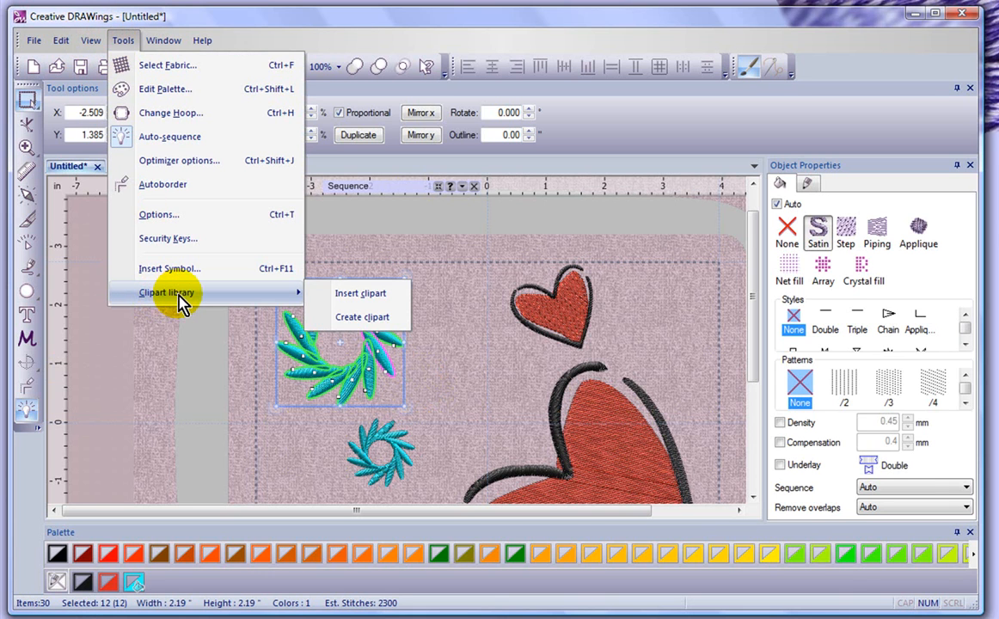
left_click(376, 294)
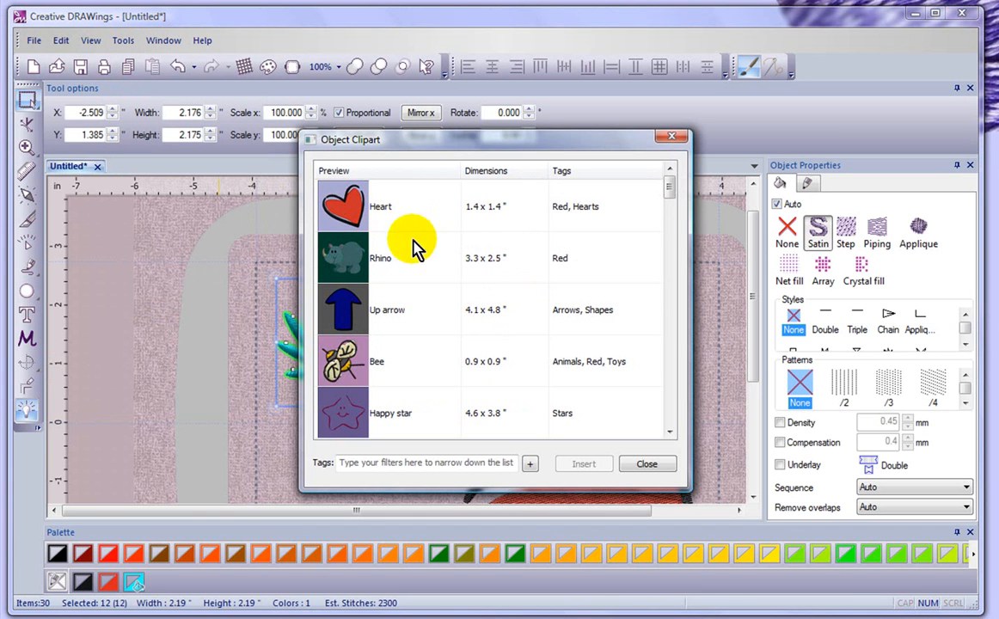
right_click(387, 265)
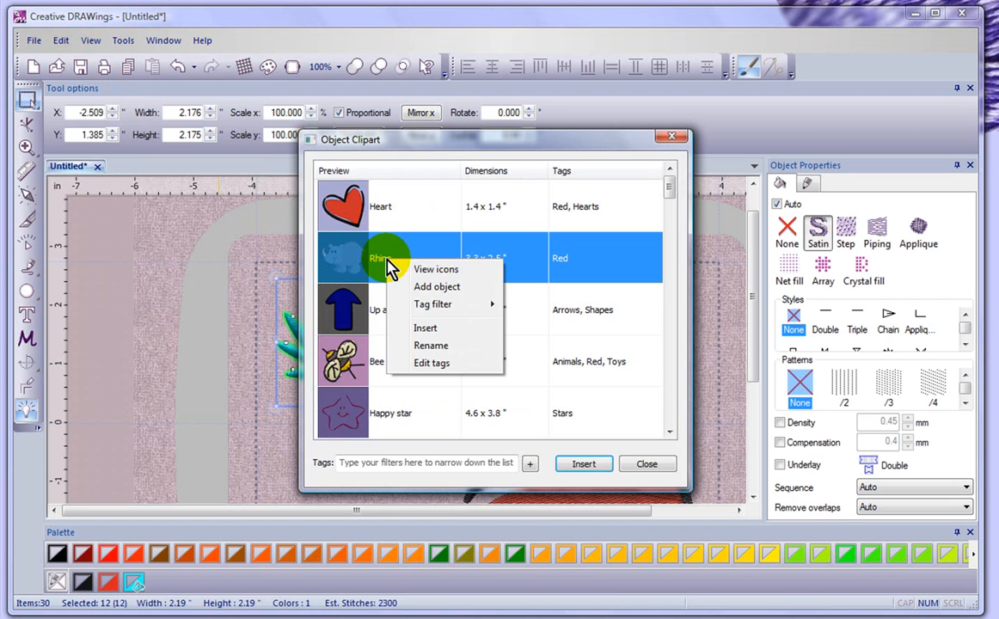
left_click(447, 287)
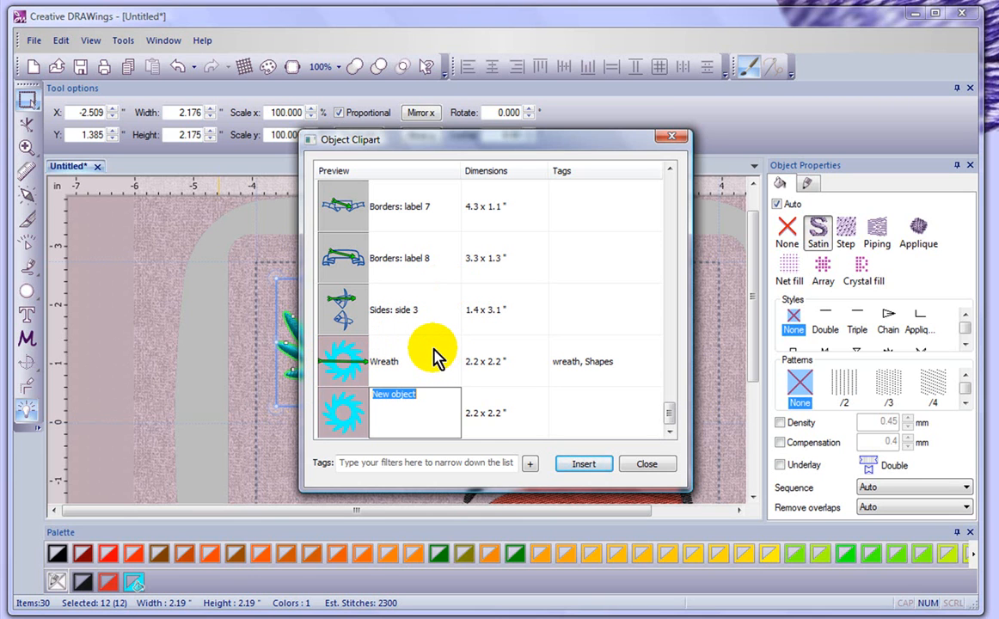
type("Trevor wreath")
Insert the newly added wreath clipart at its default size between the larger wreath and the small heart, and deselect it.
left_click(583, 463)
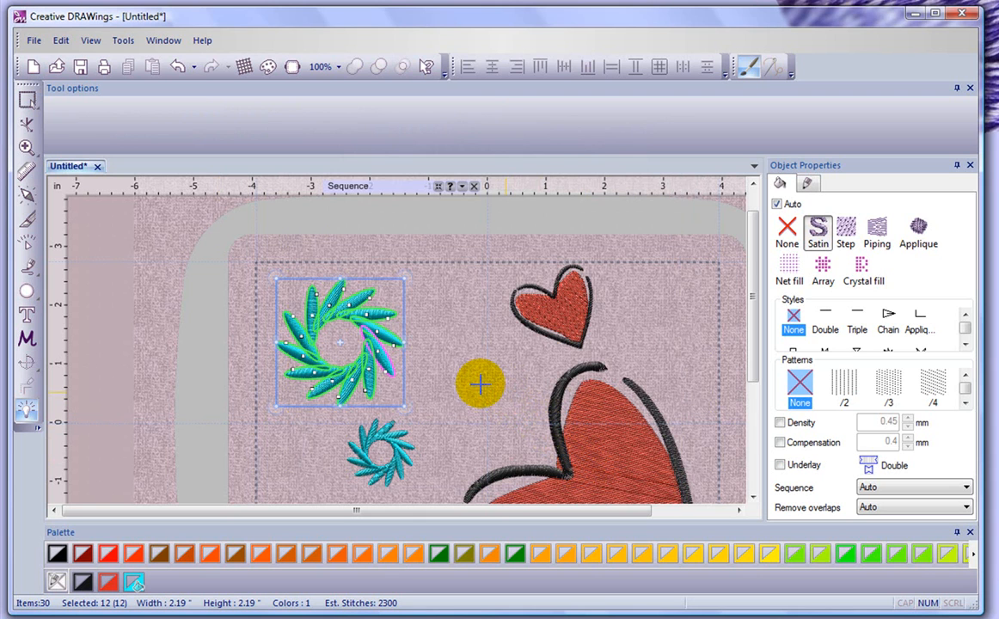
left_click(443, 344)
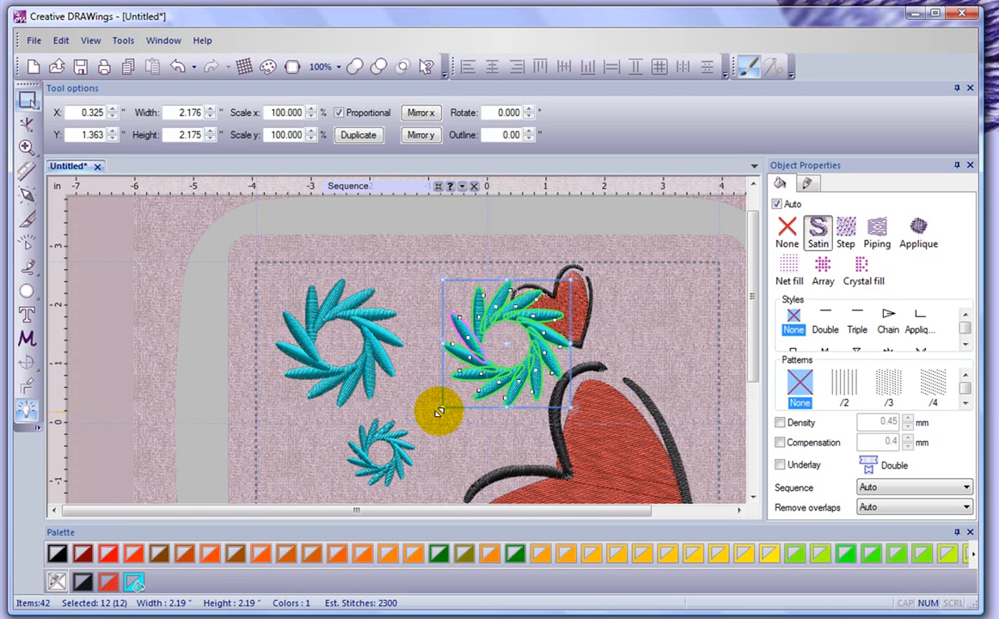
left_click(453, 460)
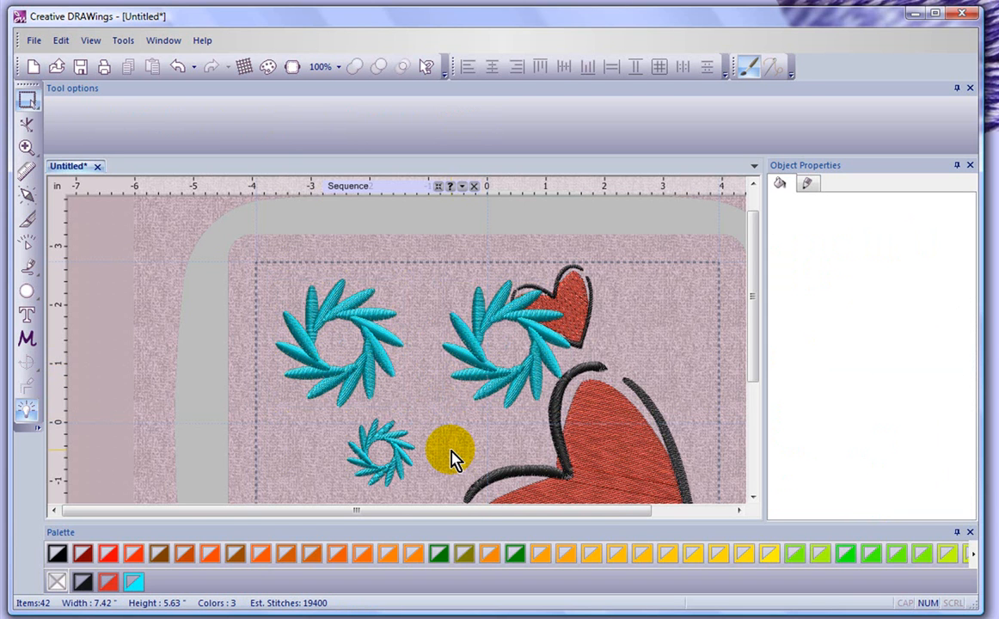